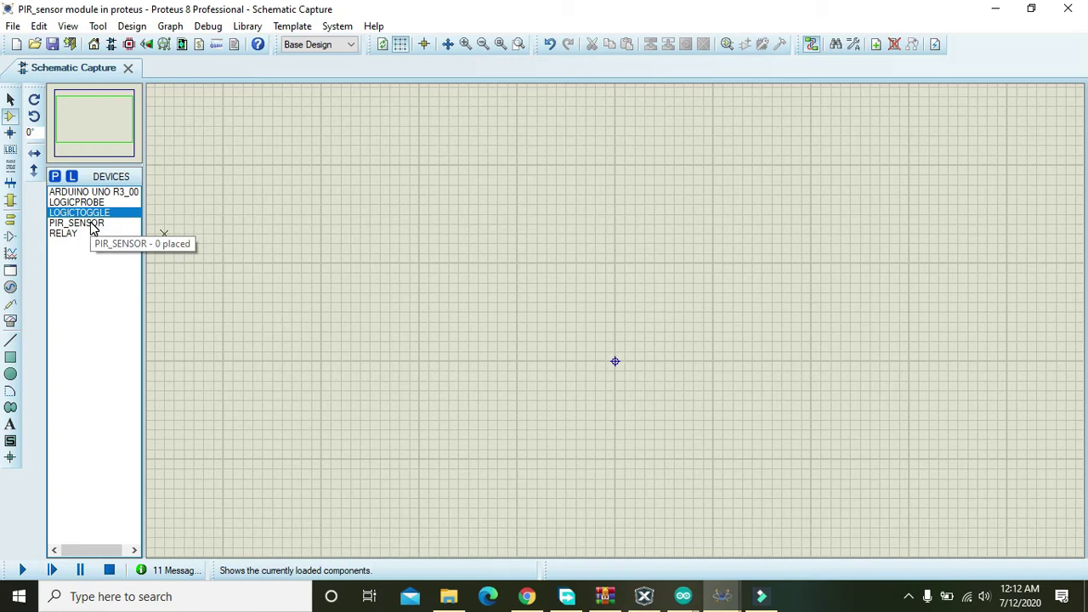
Step: Select PIR_SENSOR in the DEVICES list as the next part to place
left_click(92, 226)
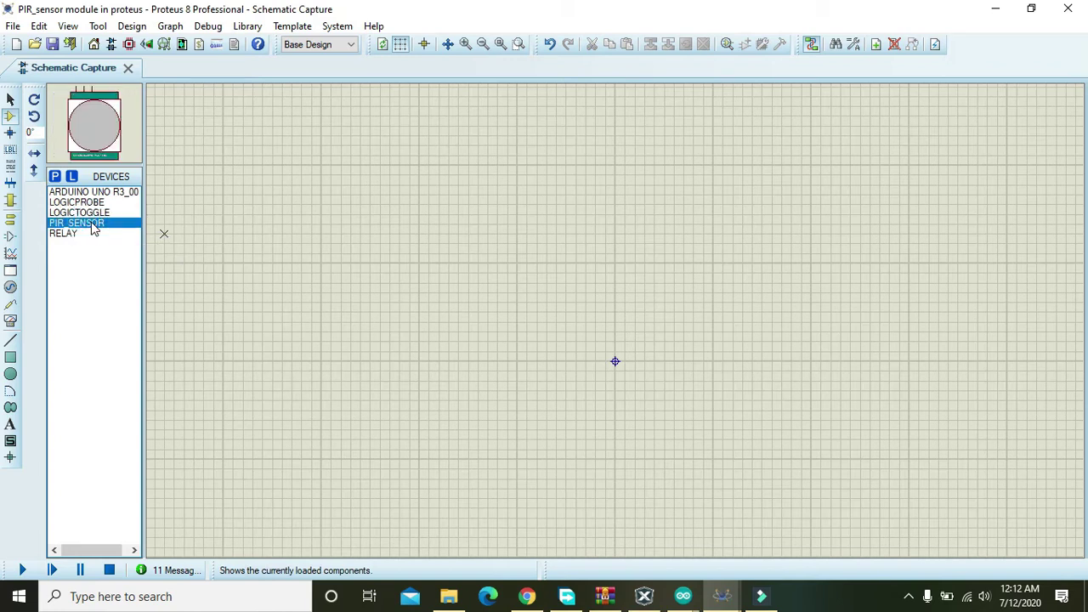
Step: Place the PIR sensor module on the left side of the schematic, then open Pick Devices
left_click(388, 315)
left_click(313, 176)
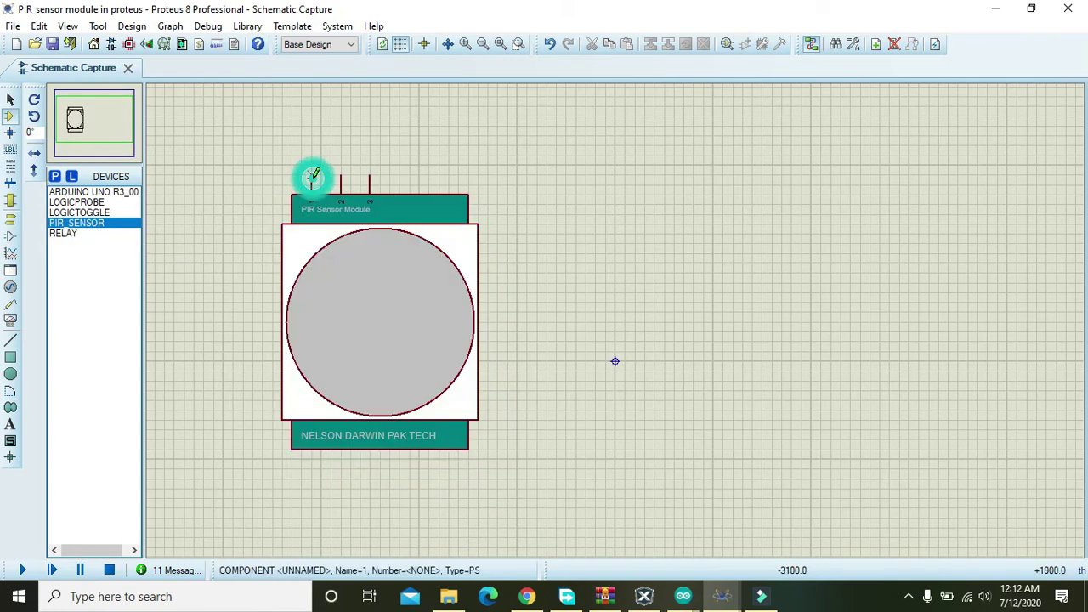
left_click(350, 238)
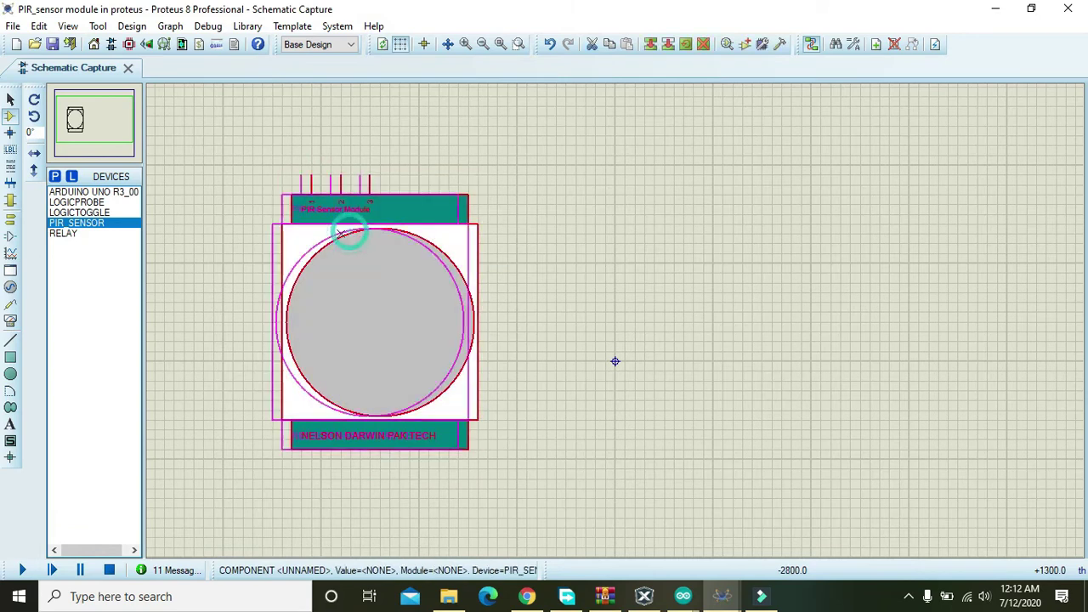
left_click_drag(320, 235, 232, 224)
left_click(449, 184)
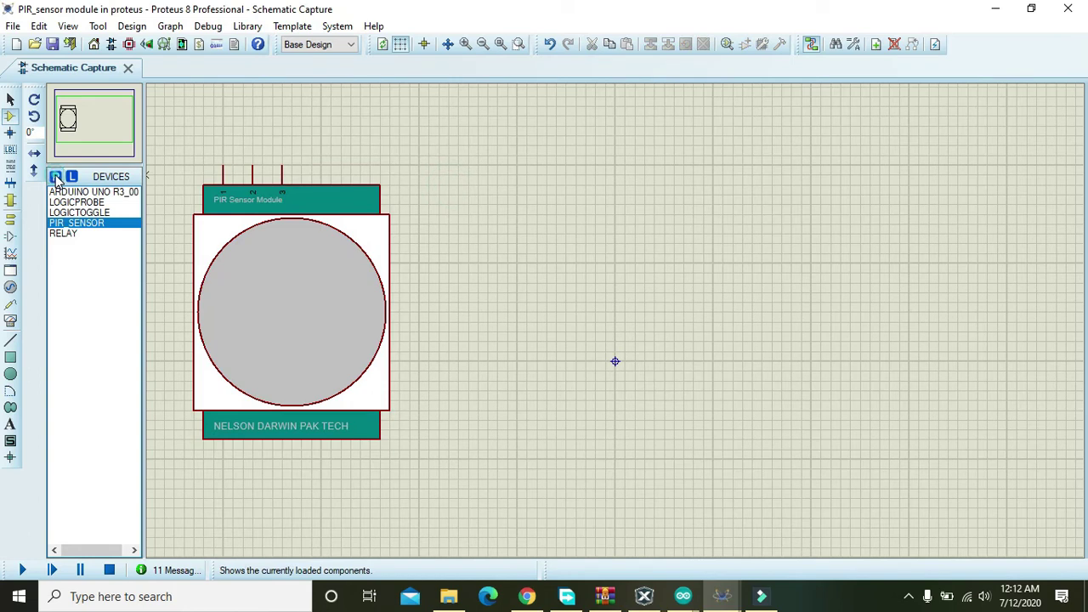
left_click(57, 179)
Step: Search 'arduino', add ARDUINO UNO R3_001 and place it as ARD1 right of the PIR sensor
type("arduino")
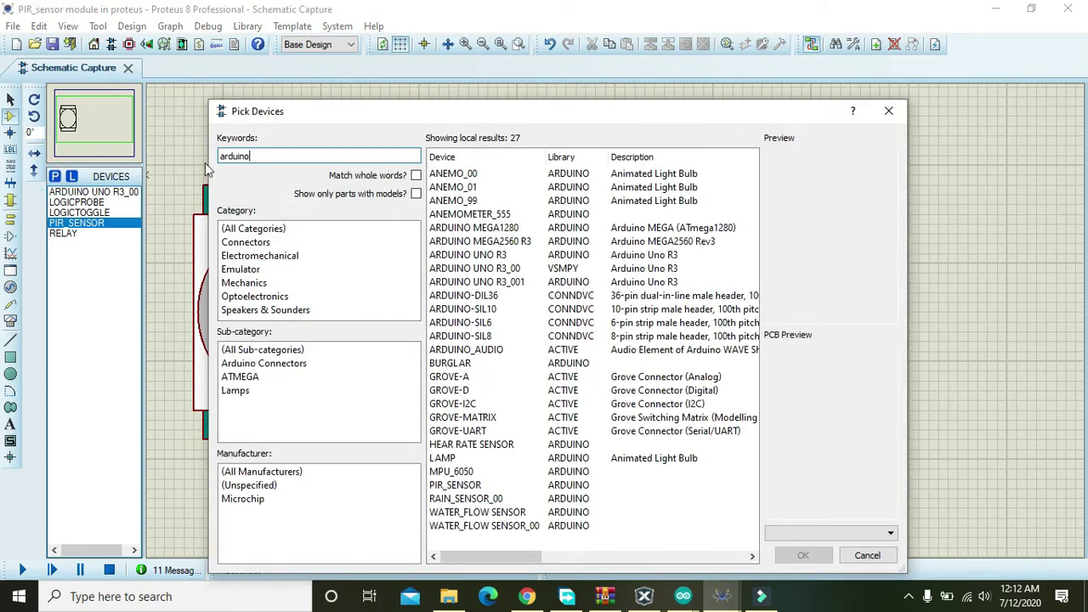
left_click(546, 283)
left_click(803, 555)
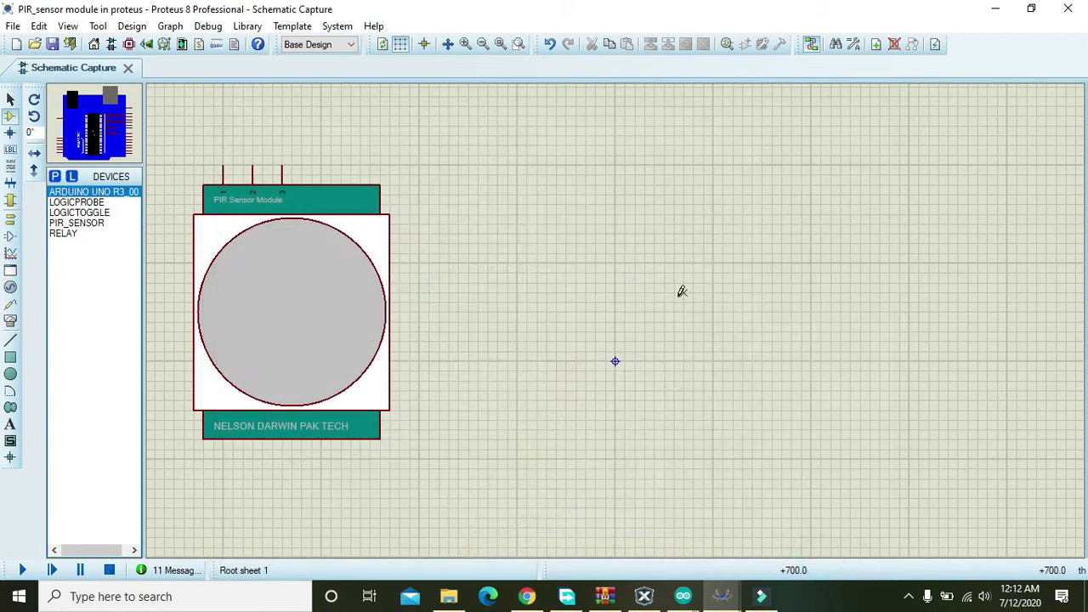
left_click(646, 285)
left_click(612, 310)
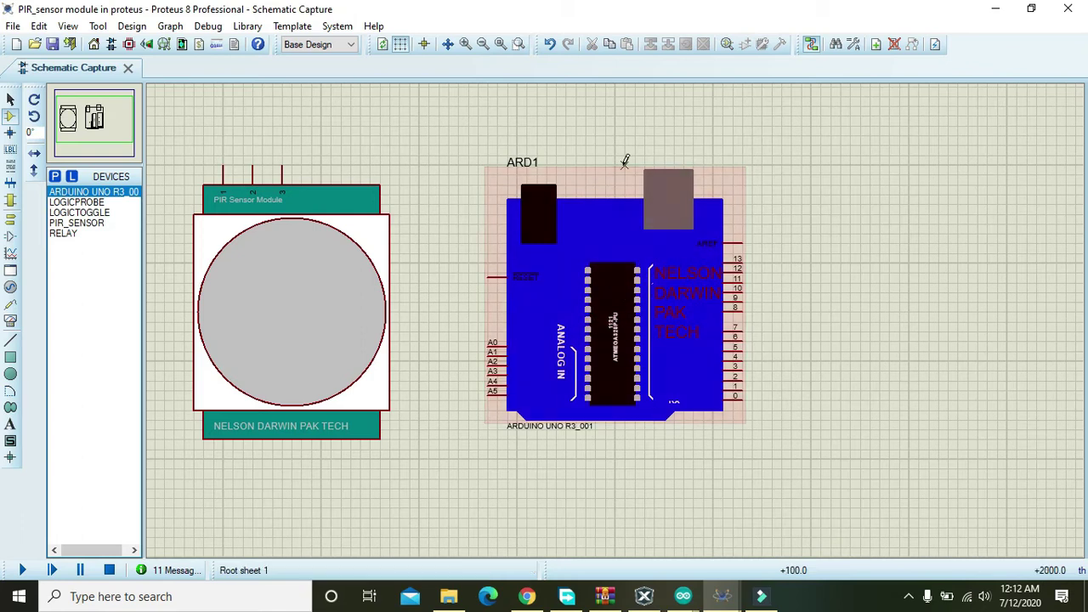
left_click(555, 215)
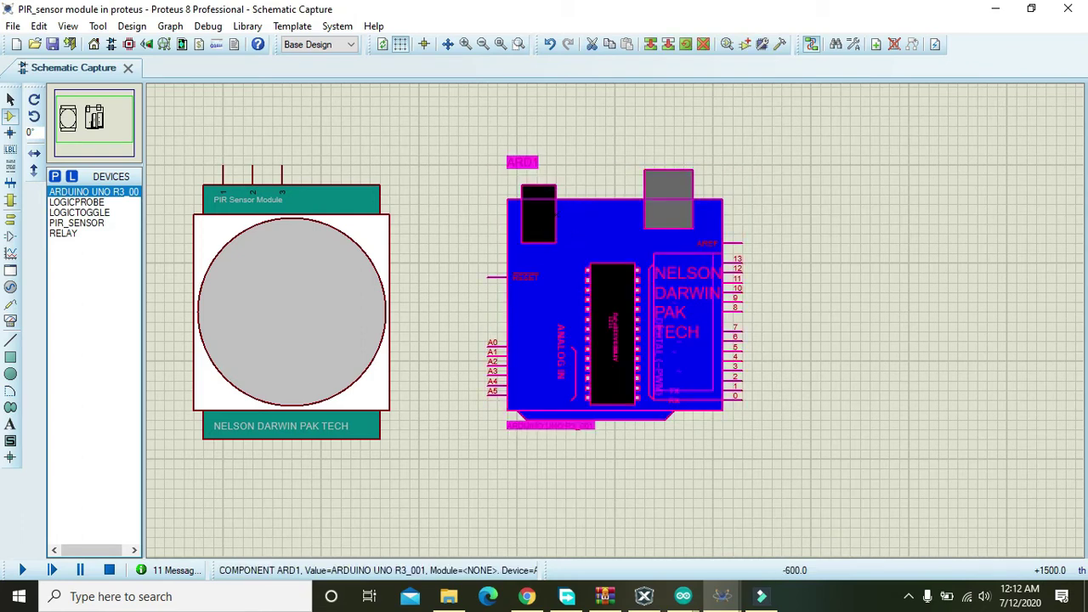
left_click_drag(555, 215, 553, 219)
left_click(585, 162)
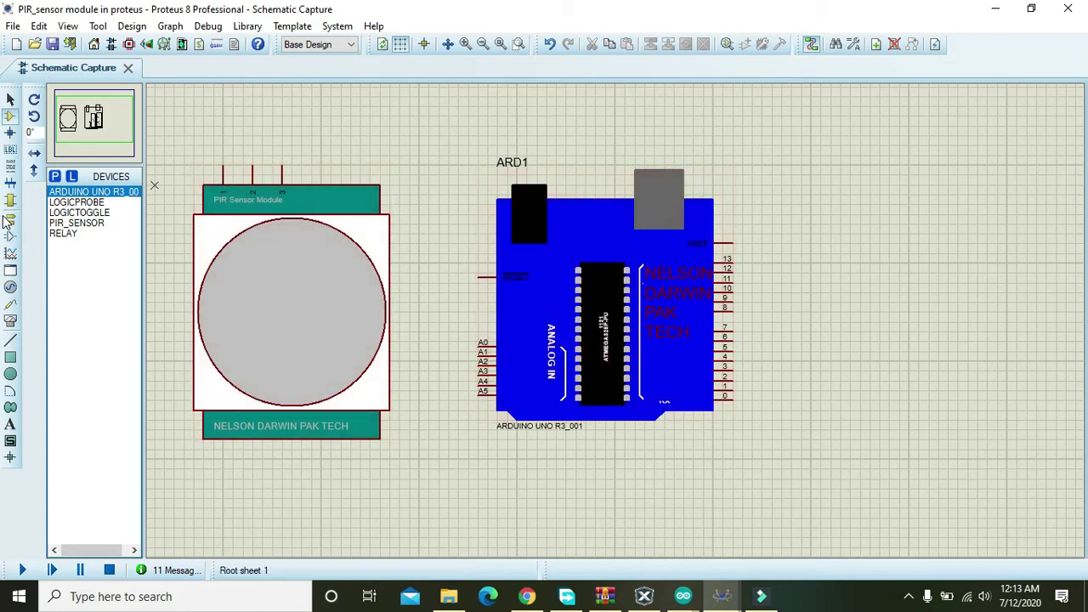
Step: Place a VIRTUAL TERMINAL right of the Arduino and start a wire at its RXD pin
left_click(10, 320)
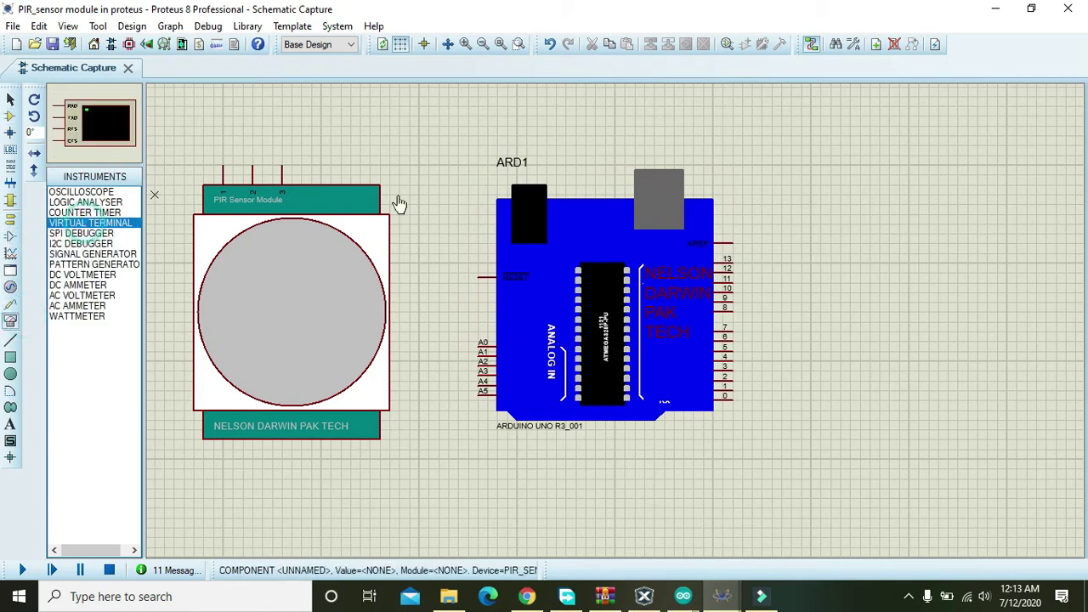
left_click(935, 397)
left_click(908, 412)
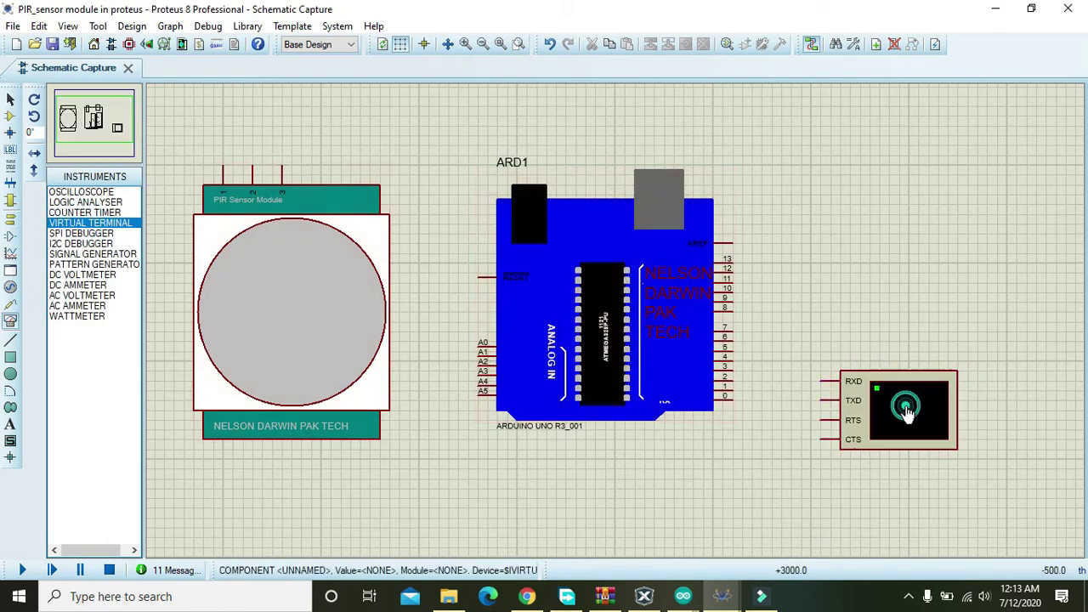
left_click(821, 379)
Step: Wire the terminal's RXD to Arduino pin 1 and its TXD to pin 0
left_click(821, 380)
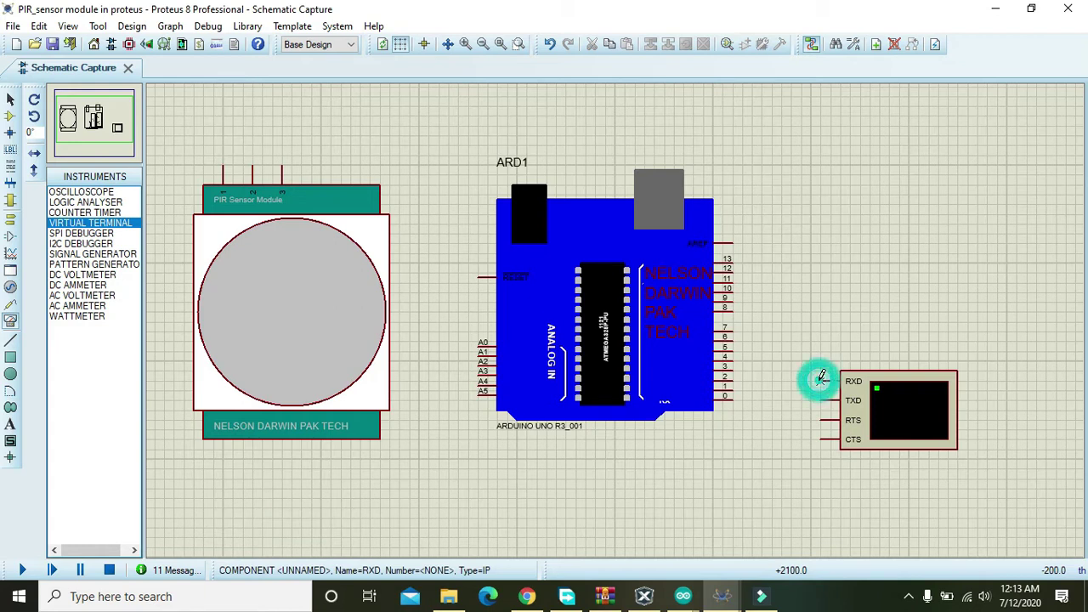
left_click(761, 384)
left_click(756, 388)
left_click(733, 387)
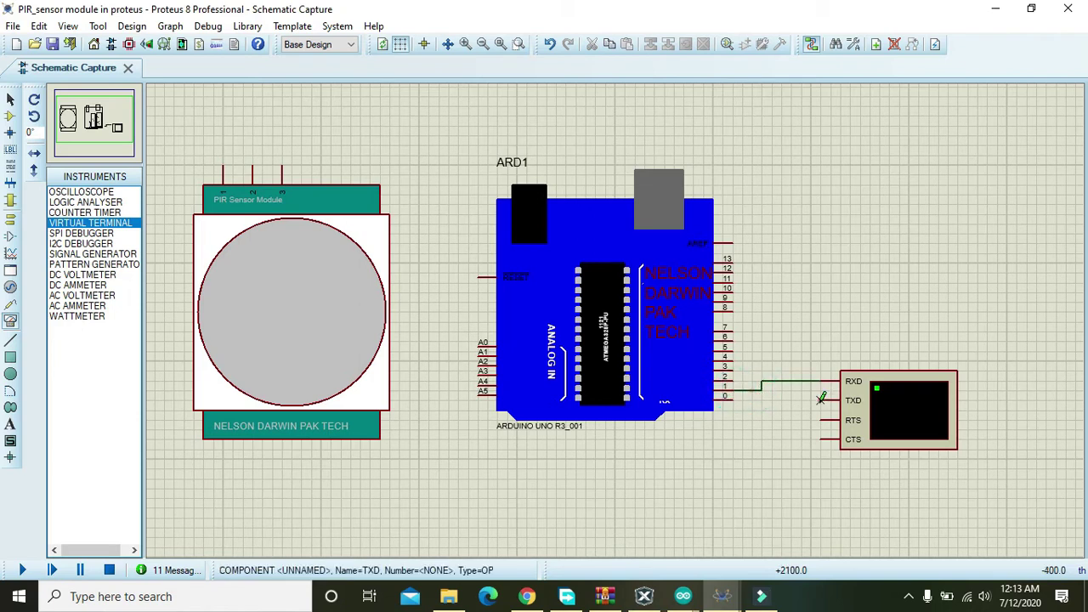
left_click(821, 399)
left_click(731, 396)
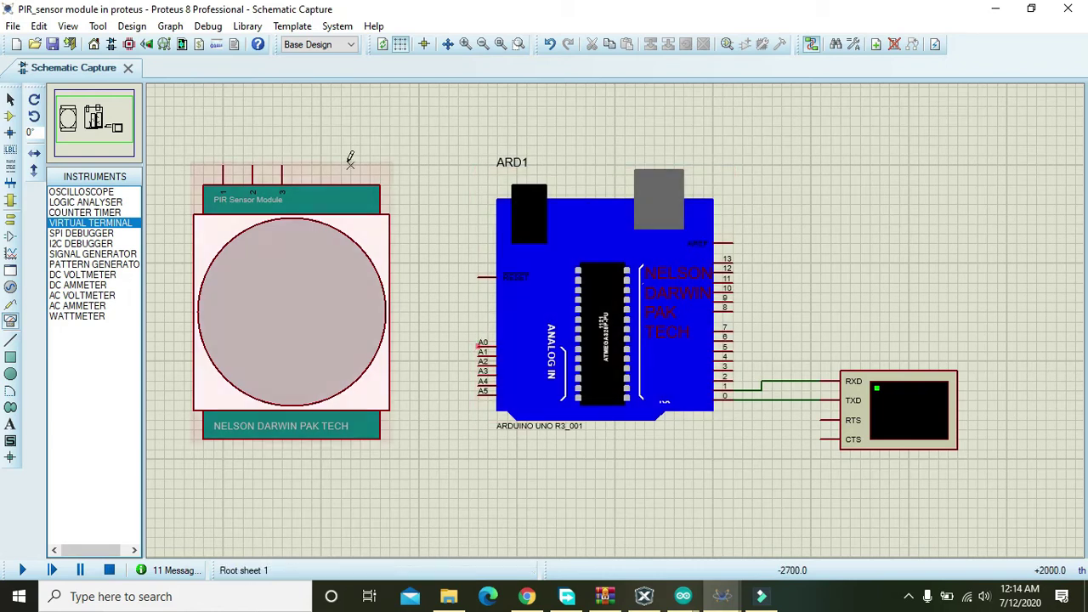
Step: Route a wire from PIR pin 3 over the Arduino down to analog pin A0
left_click(282, 163)
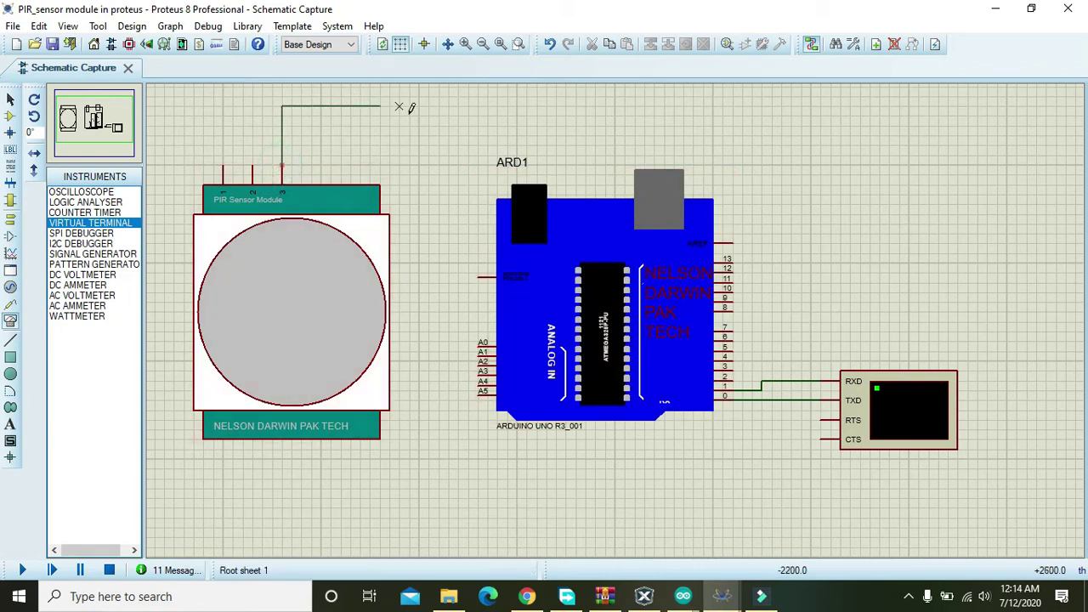
left_click(442, 113)
left_click(438, 345)
left_click(478, 343)
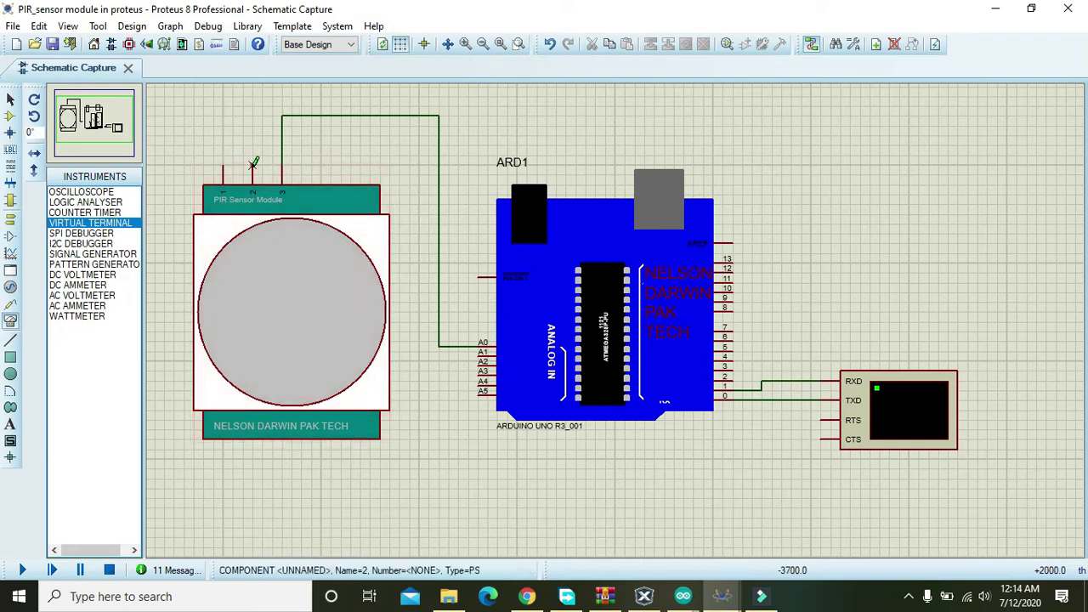
Step: Place a GROUND terminal above the PIR sensor and wire it to the sensor's pin 2
left_click(10, 219)
left_click(79, 243)
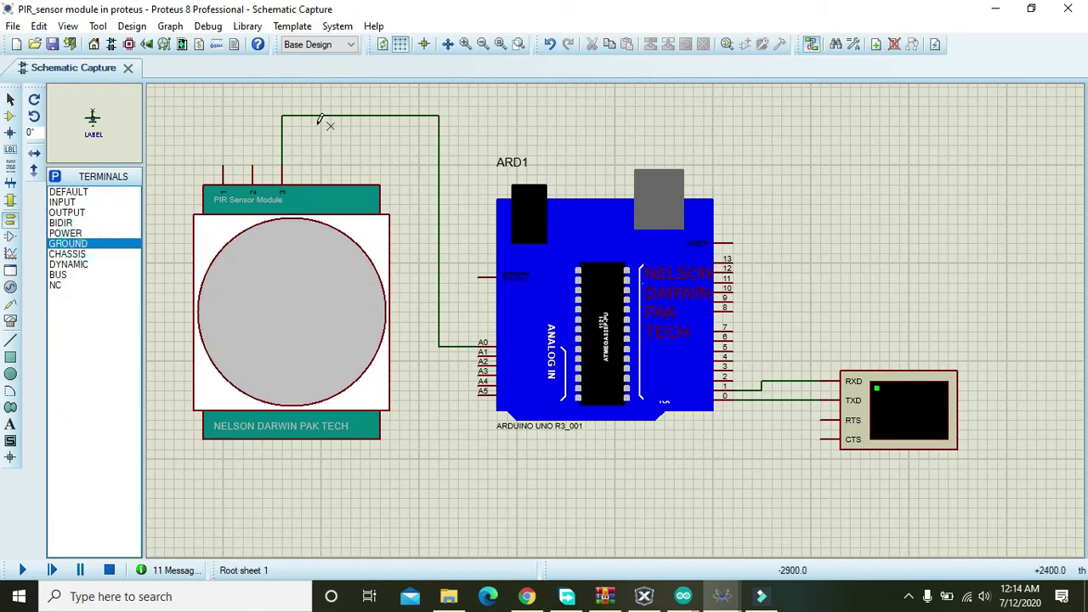
left_click(223, 98)
left_click(222, 96)
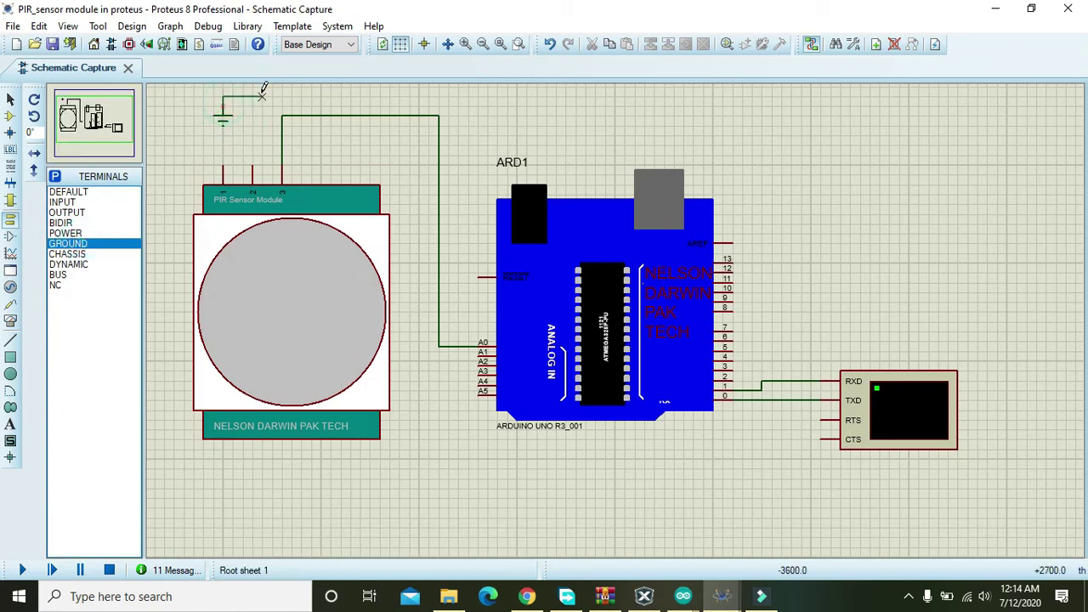
left_click(252, 168)
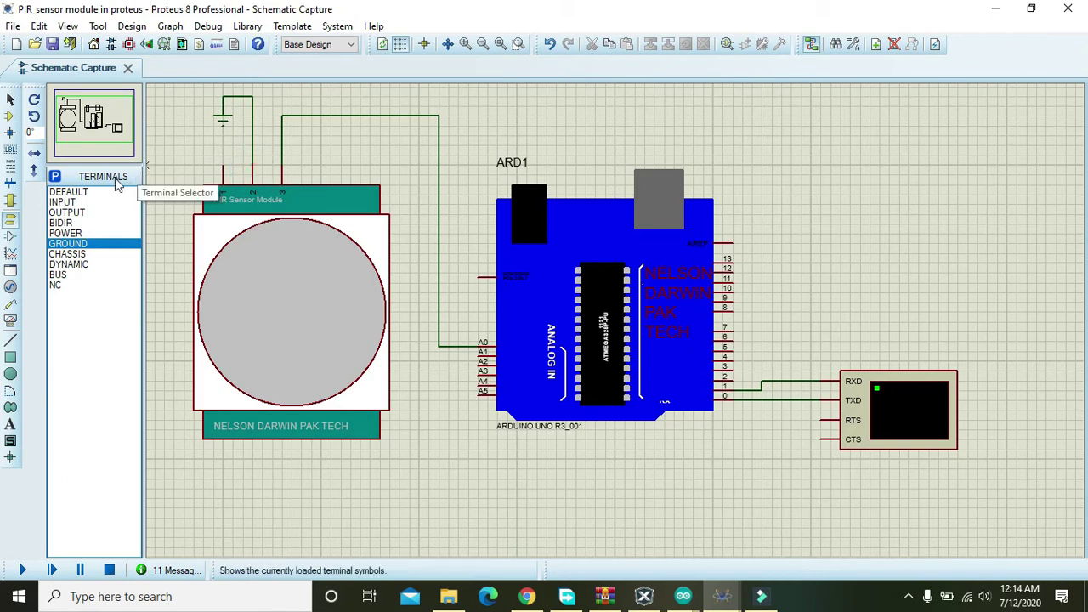
left_click(55, 177)
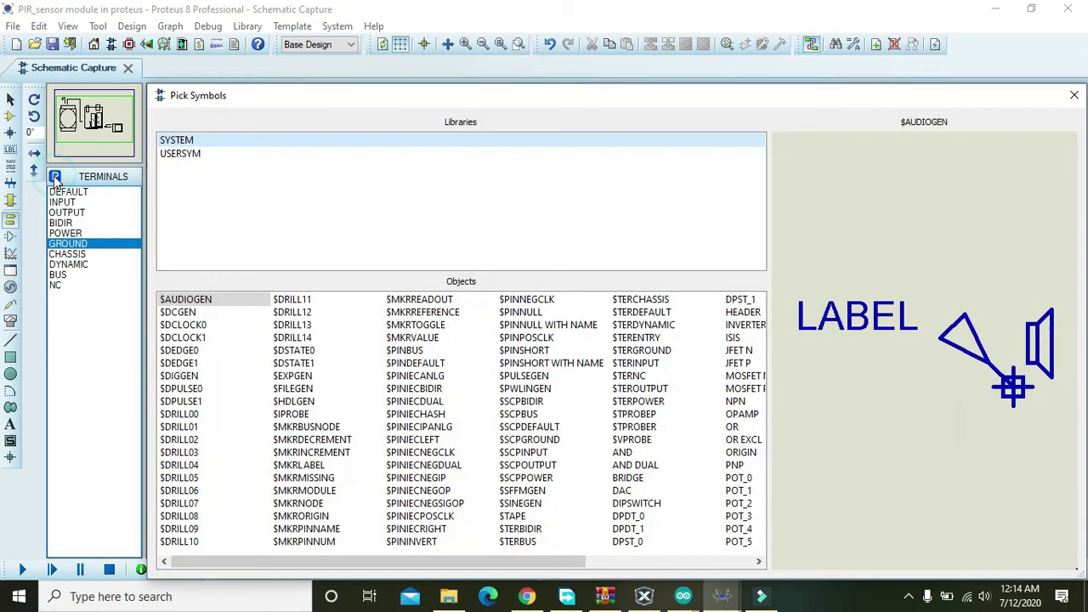
left_click(1073, 96)
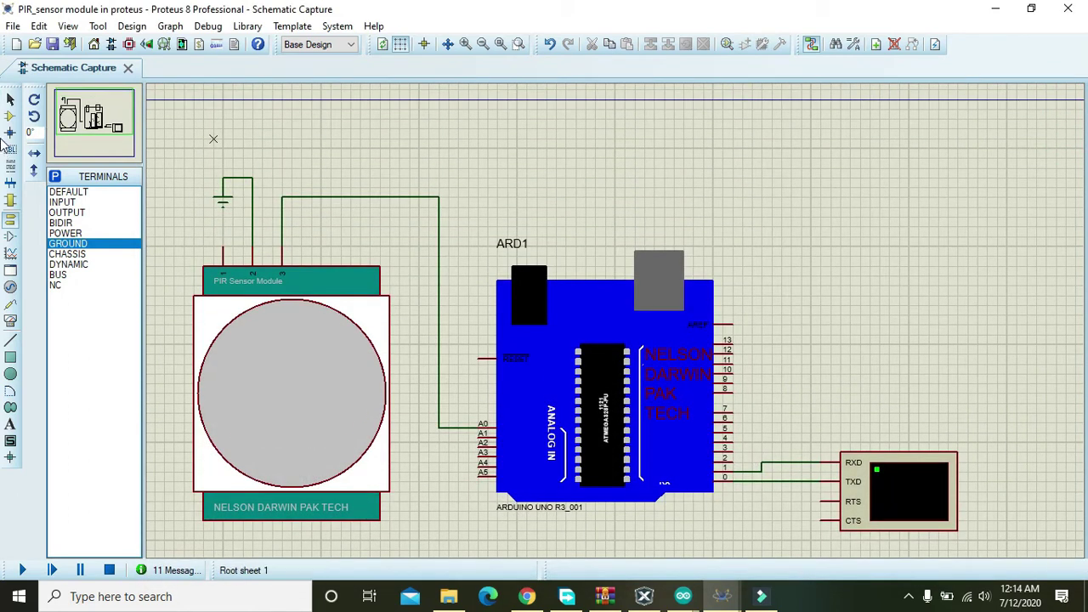
Step: Search 'logic toggle', add LOGICTOGGLE and place it left of the PIR sensor, starting its wire
left_click(10, 117)
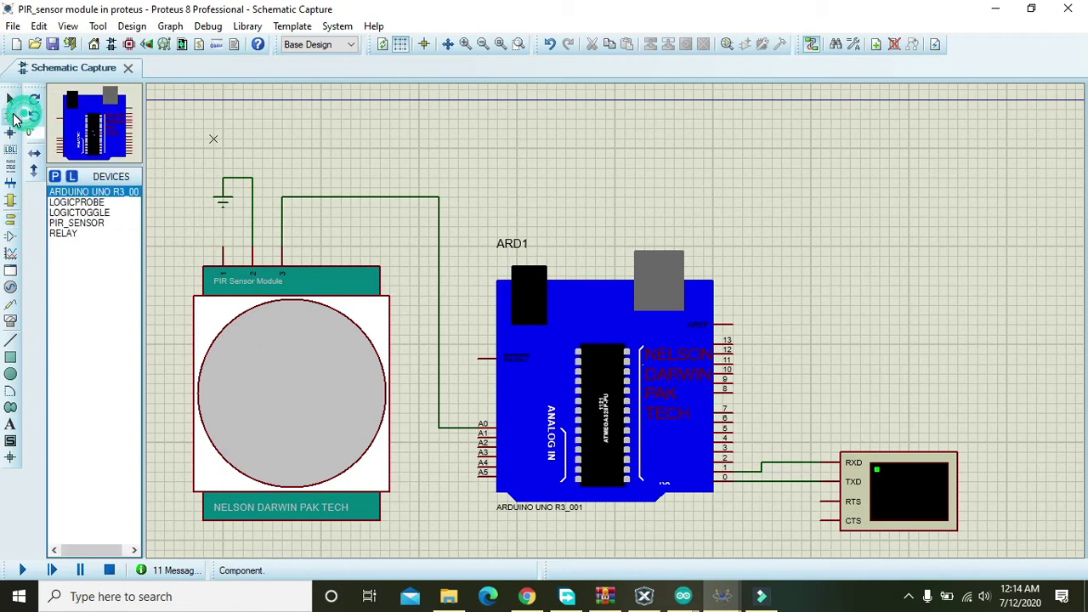
left_click(54, 177)
type("logic togg")
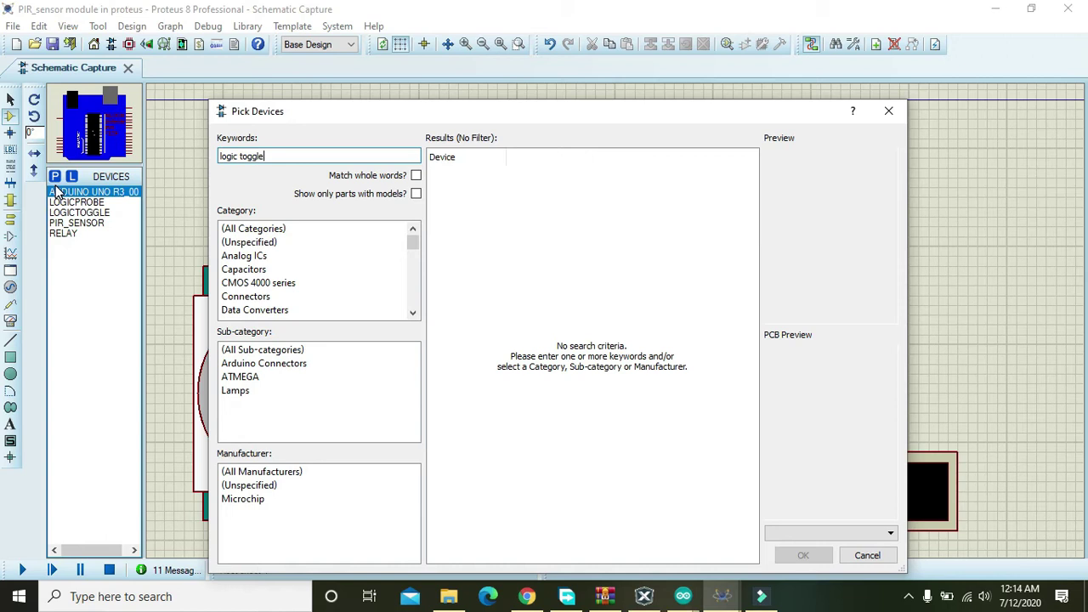
type("le")
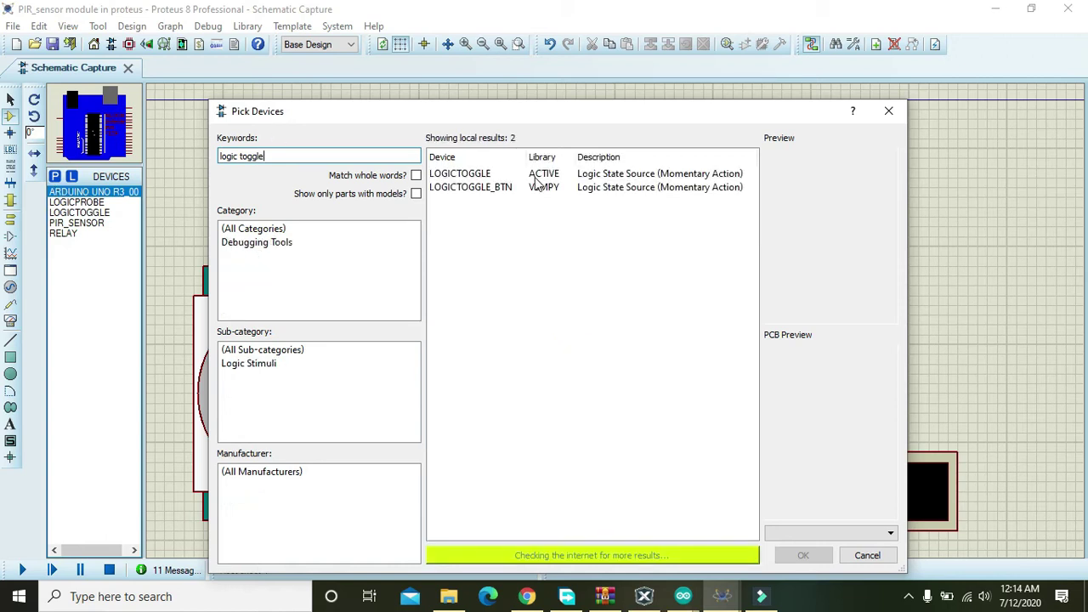
left_click(542, 176)
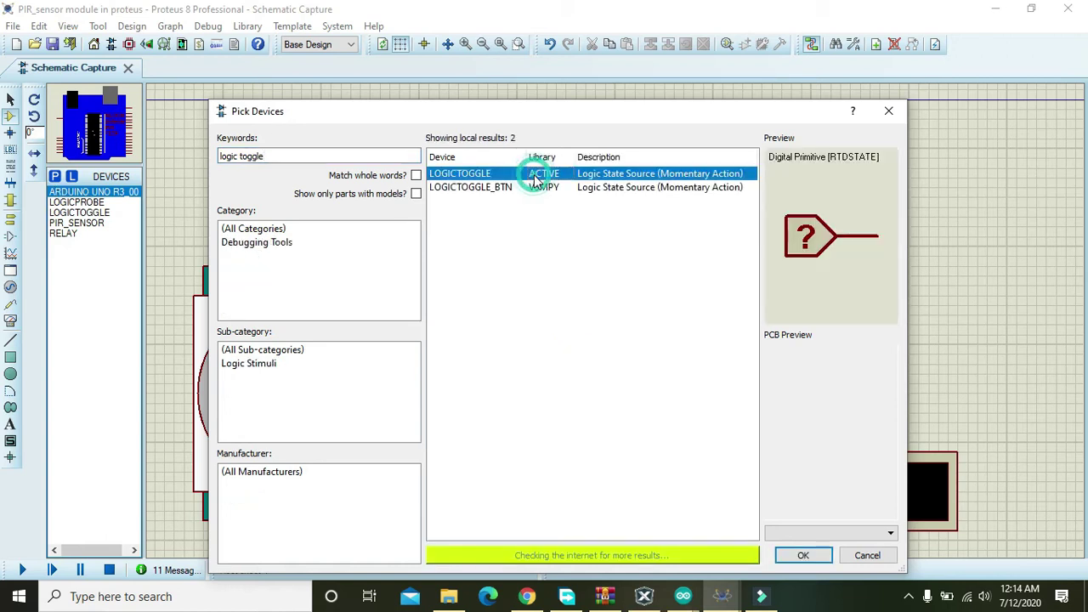
left_click(821, 553)
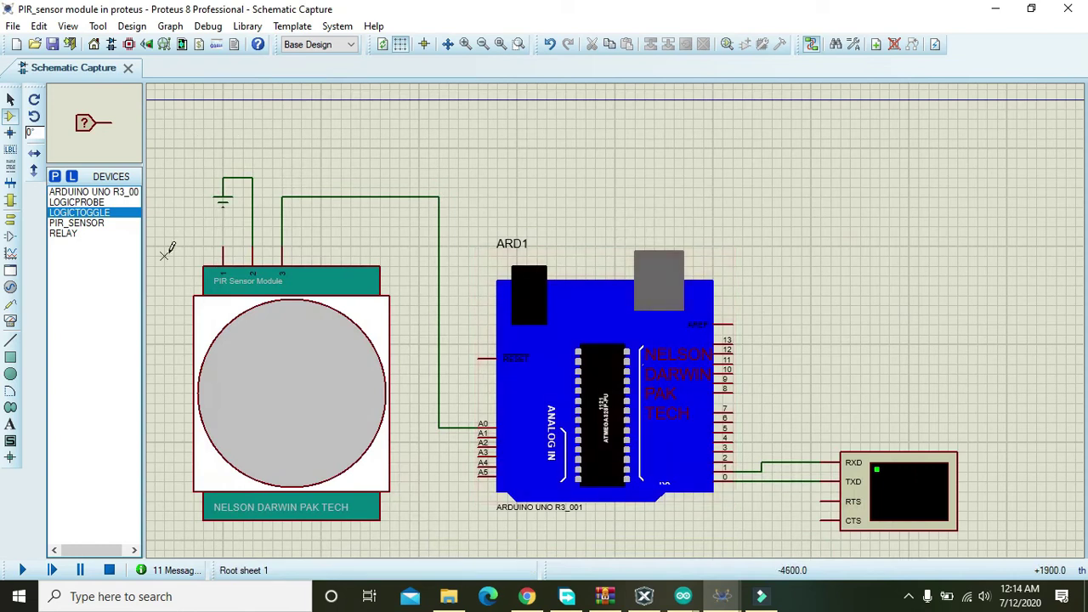
left_click(164, 251)
left_click(194, 215)
left_click(194, 216)
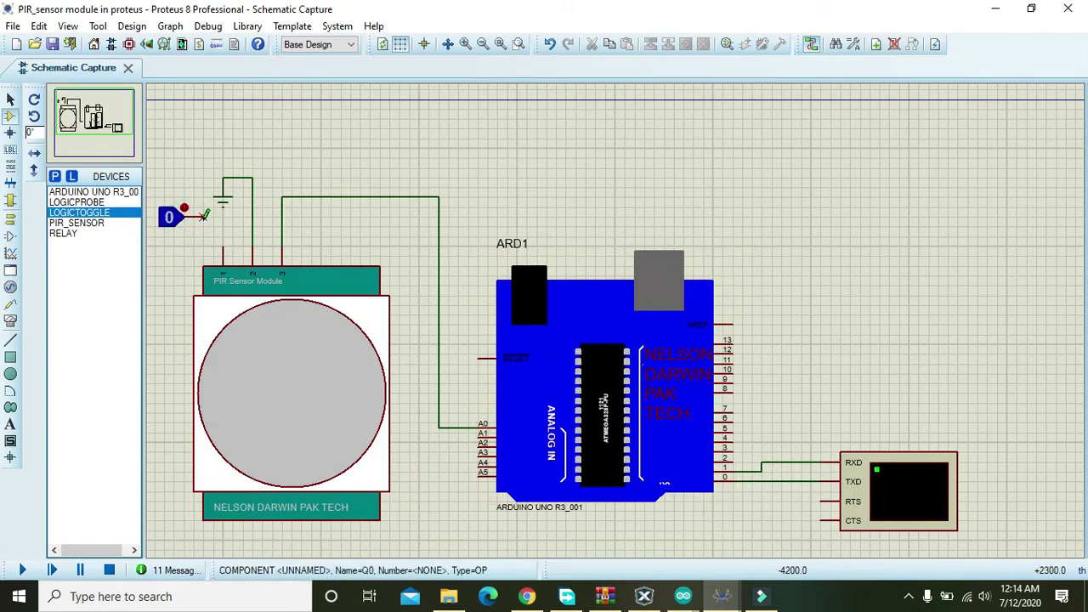
Step: Finish the logic toggle wire on PIR pin 1, then switch to the PIR_sensor_arduino_proteus sketch in Arduino IDE
left_click(224, 246)
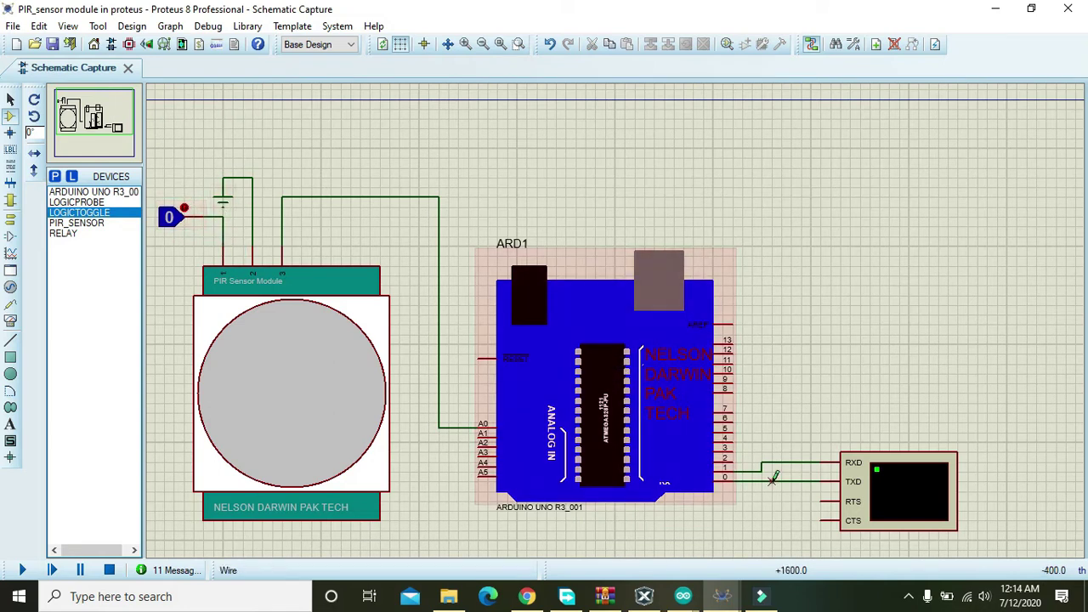
left_click_drag(771, 491, 790, 514)
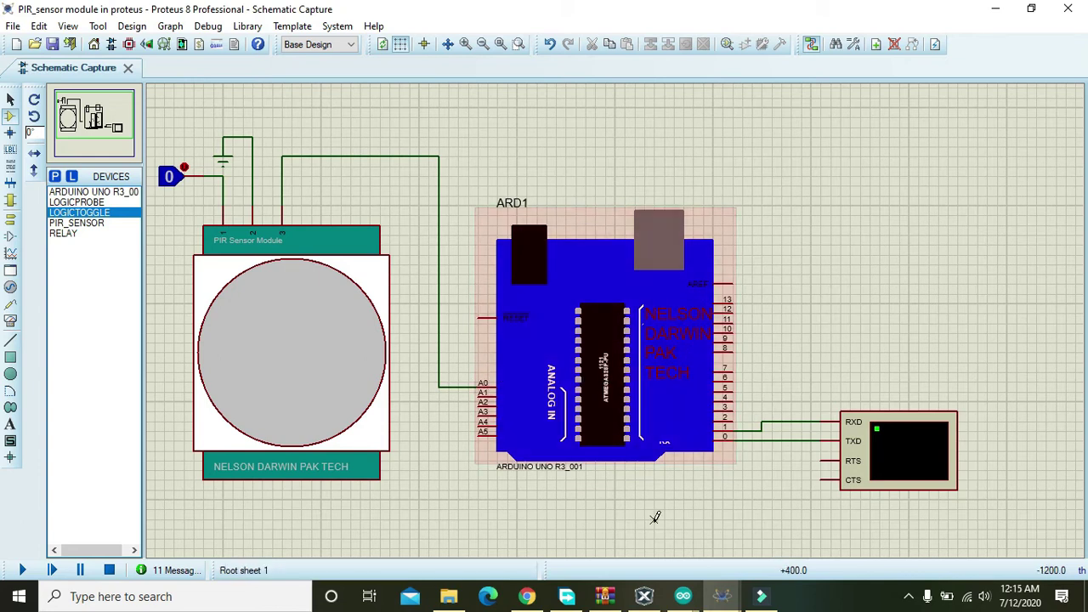
mouse_move(683, 595)
left_click(823, 521)
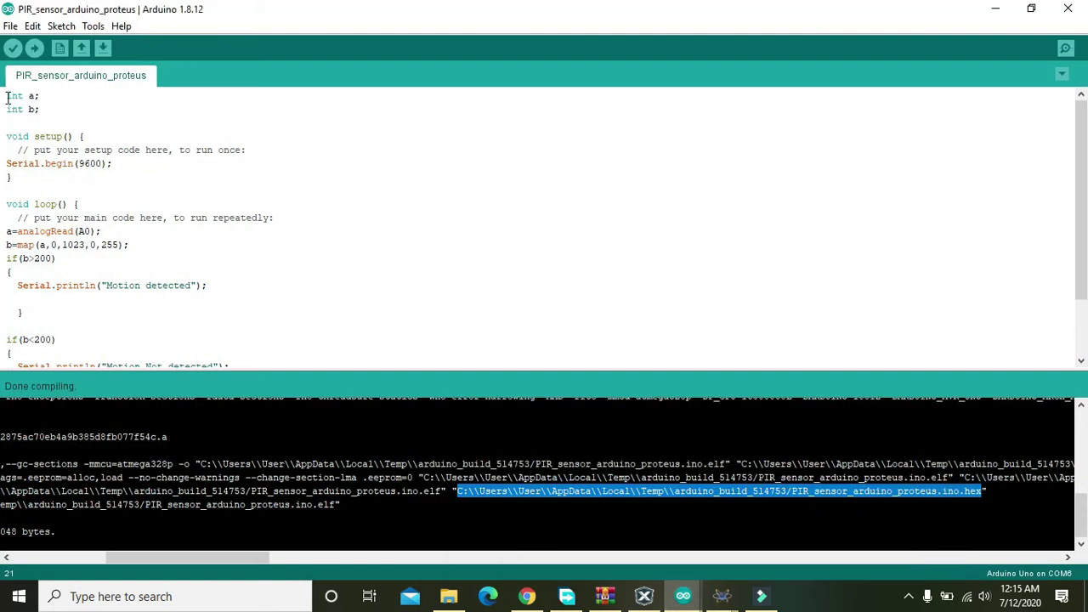
left_click_drag(7, 95, 91, 383)
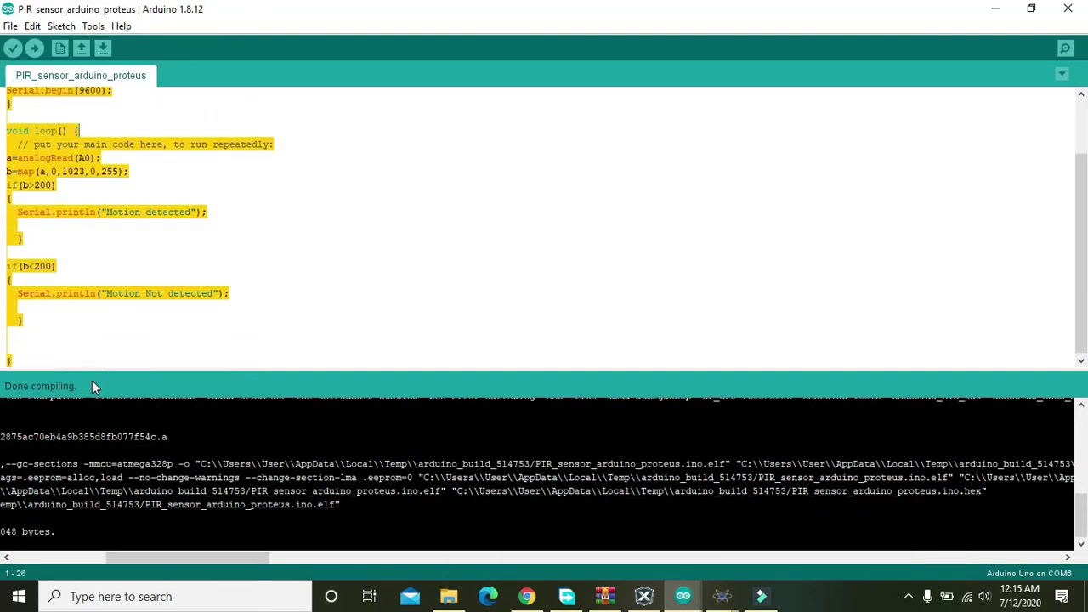
left_click(77, 333)
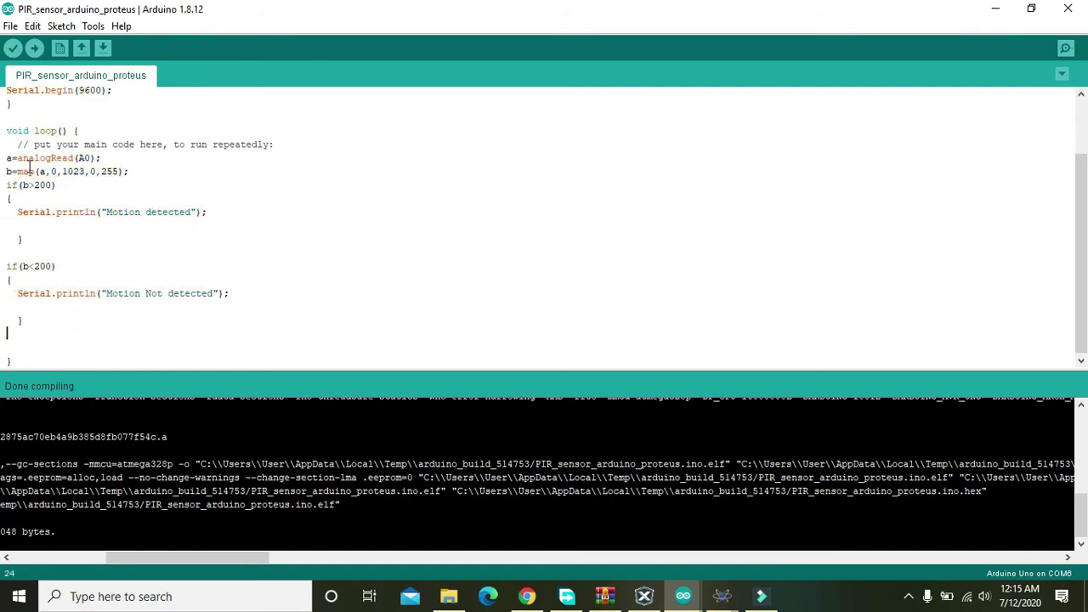
left_click_drag(278, 122, 232, 102)
left_click(93, 202)
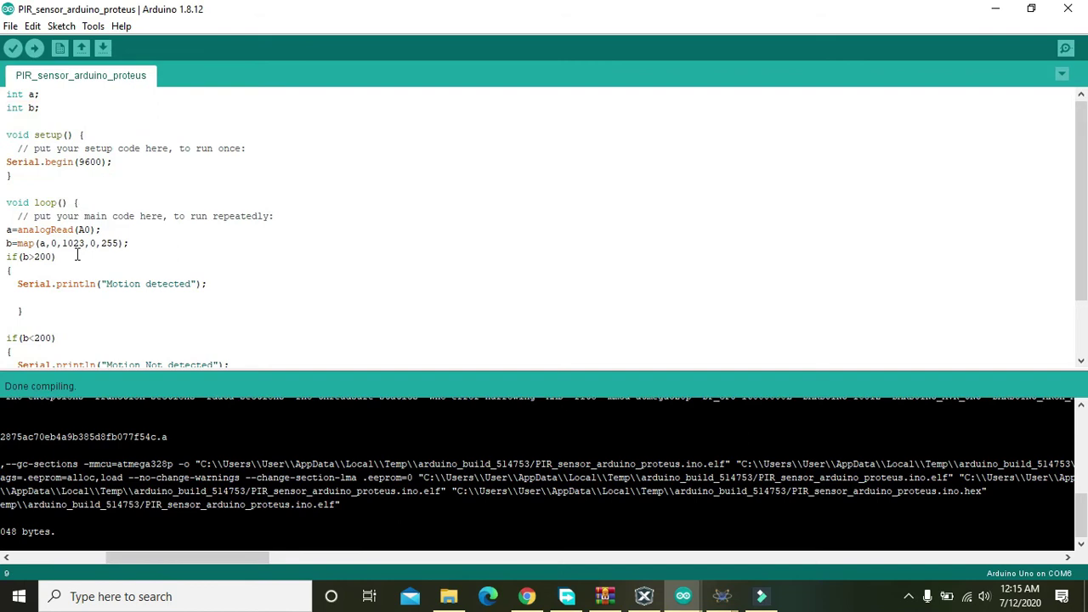
left_click_drag(55, 284, 96, 339)
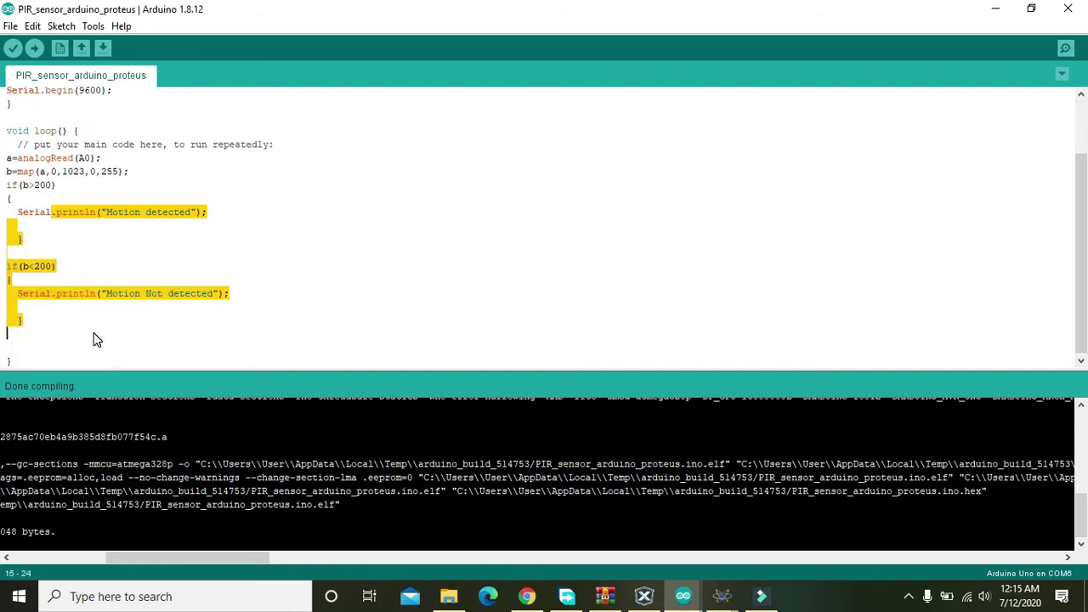
left_click(45, 240)
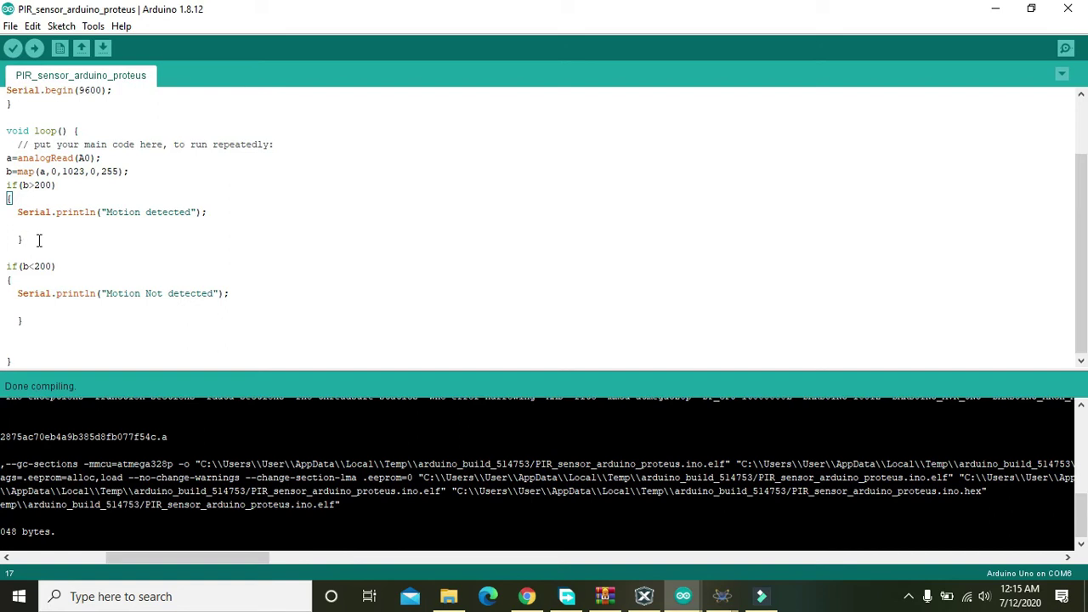
left_click(23, 248)
Step: Highlight the compiled PIR_sensor_arduino_proteus.ino.hex path in the Arduino IDE build output
scroll(514, 511, "up", 2)
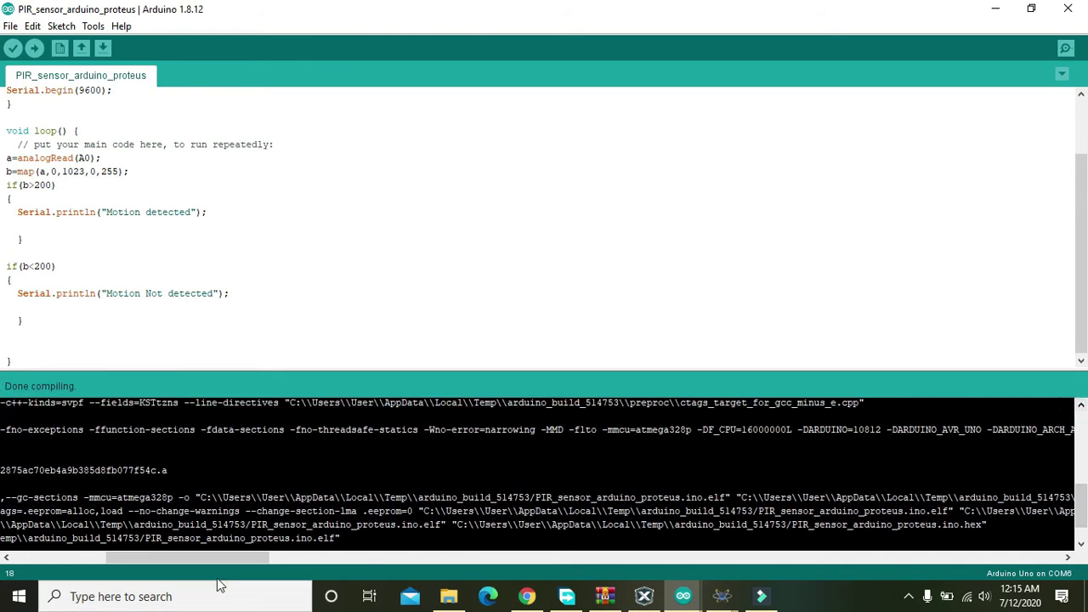
mouse_move(217, 560)
left_mouse_down()
mouse_move(374, 554)
mouse_move(212, 557)
mouse_move(231, 550)
left_mouse_up()
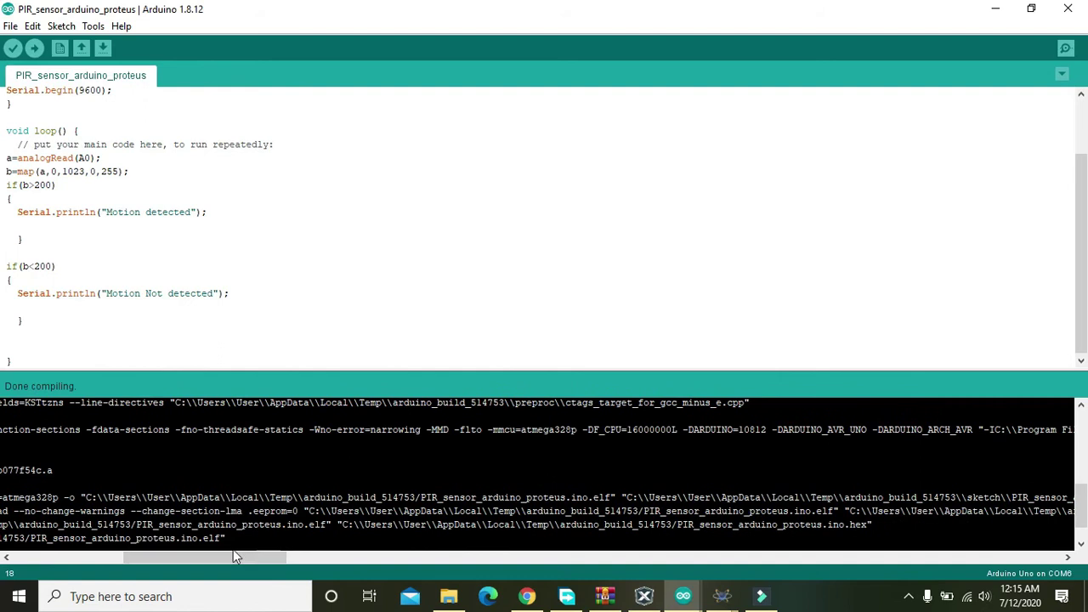
left_click_drag(867, 524, 338, 533)
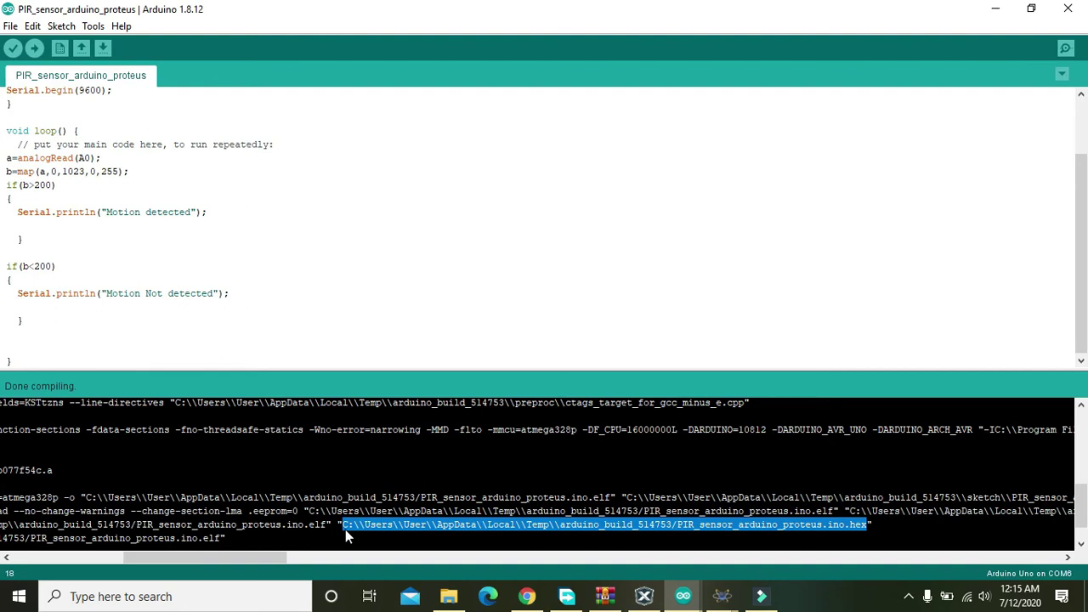
left_click(434, 491)
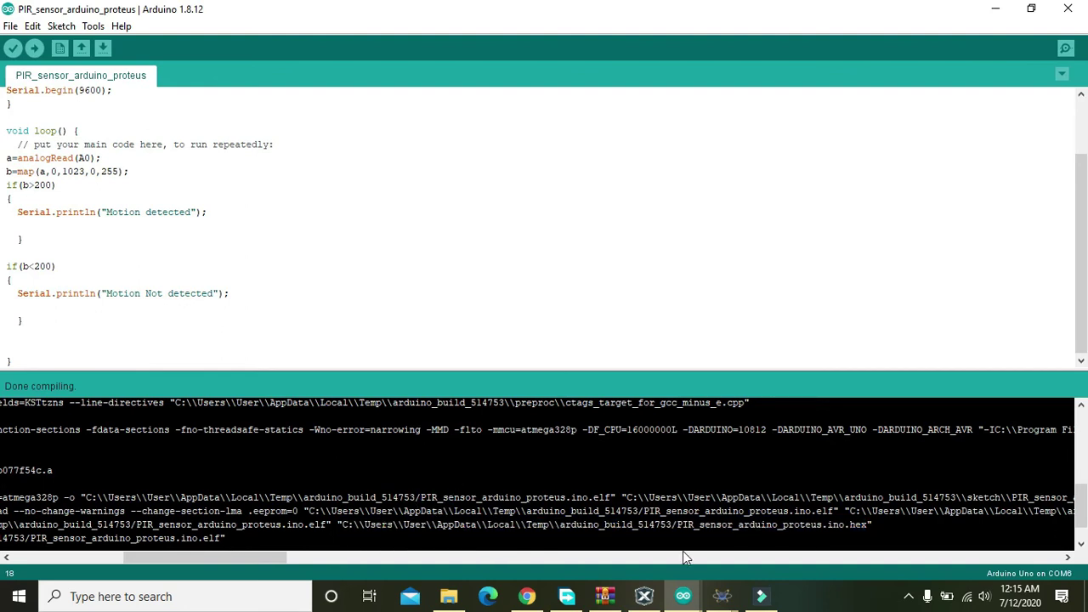
Step: Paste the compiled sketch's .hex path into the Arduino's Program File property
mouse_move(722, 595)
left_click(673, 550)
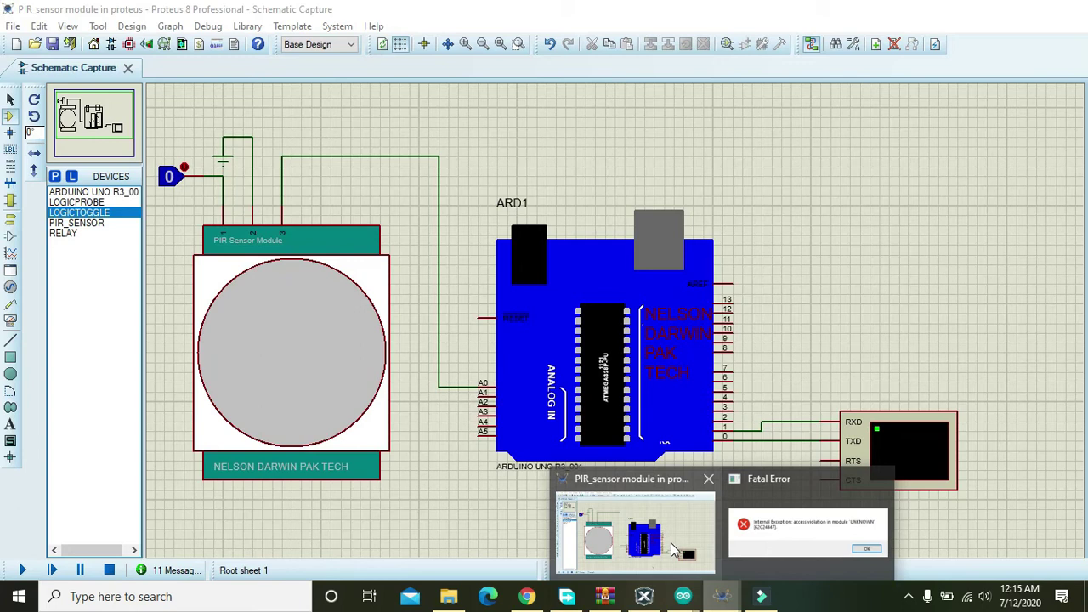
left_click(673, 551)
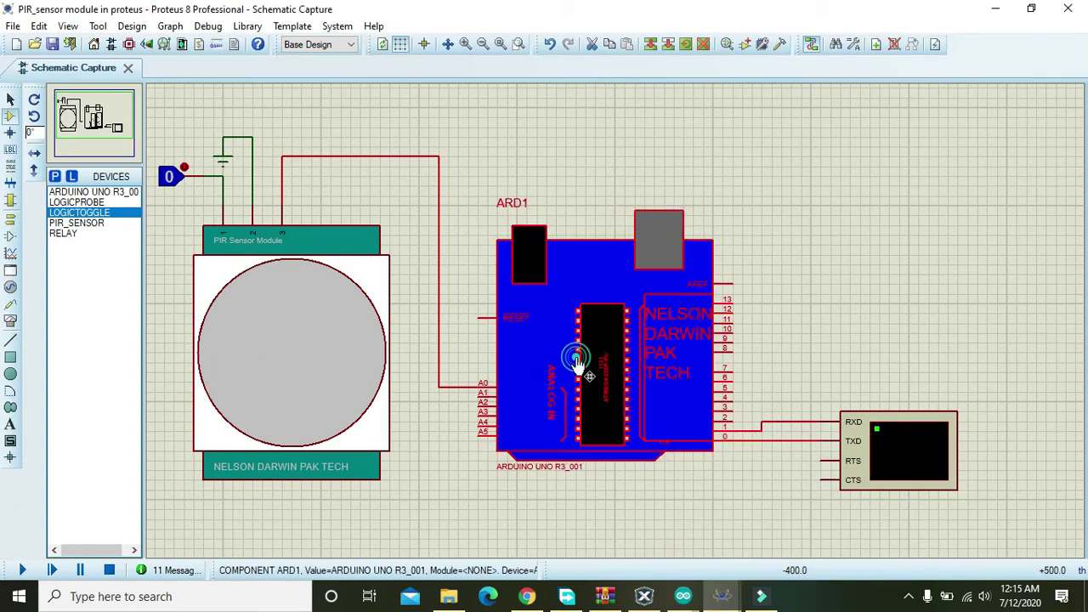
double_click(576, 359)
left_click(485, 155)
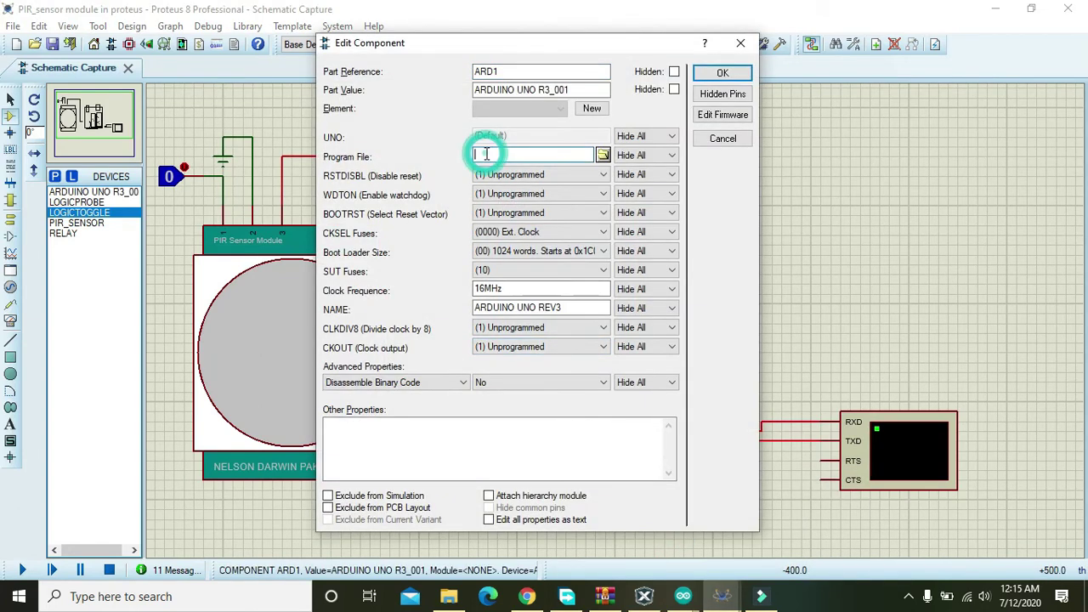
key("ctrl+v")
left_click(718, 73)
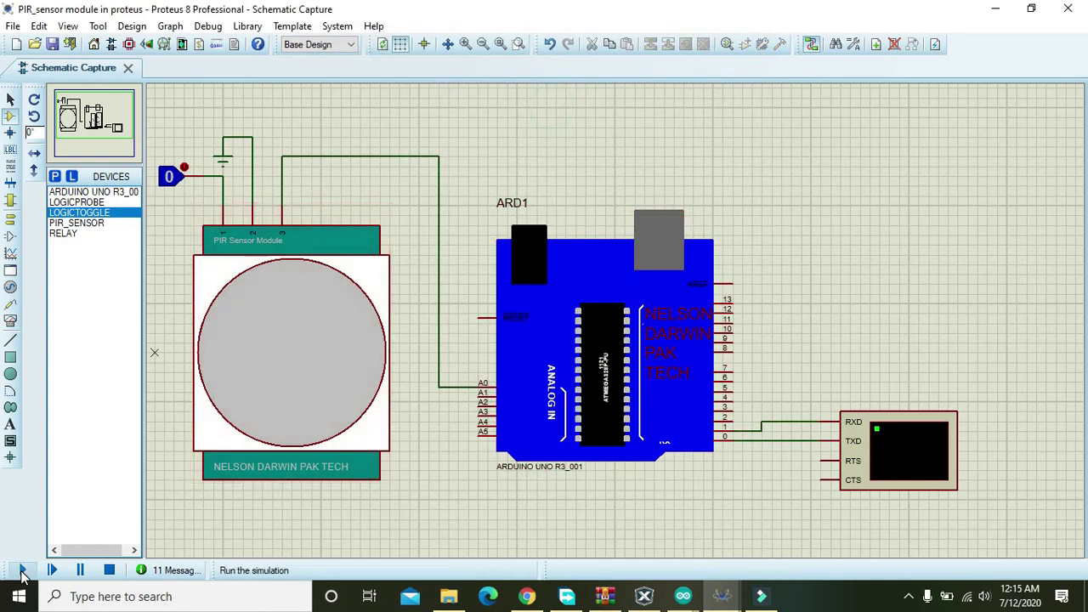
Step: Run the simulation, which fails on the PIR model, then tick Attach hierarchy module on the PIR sensor
left_click(22, 572)
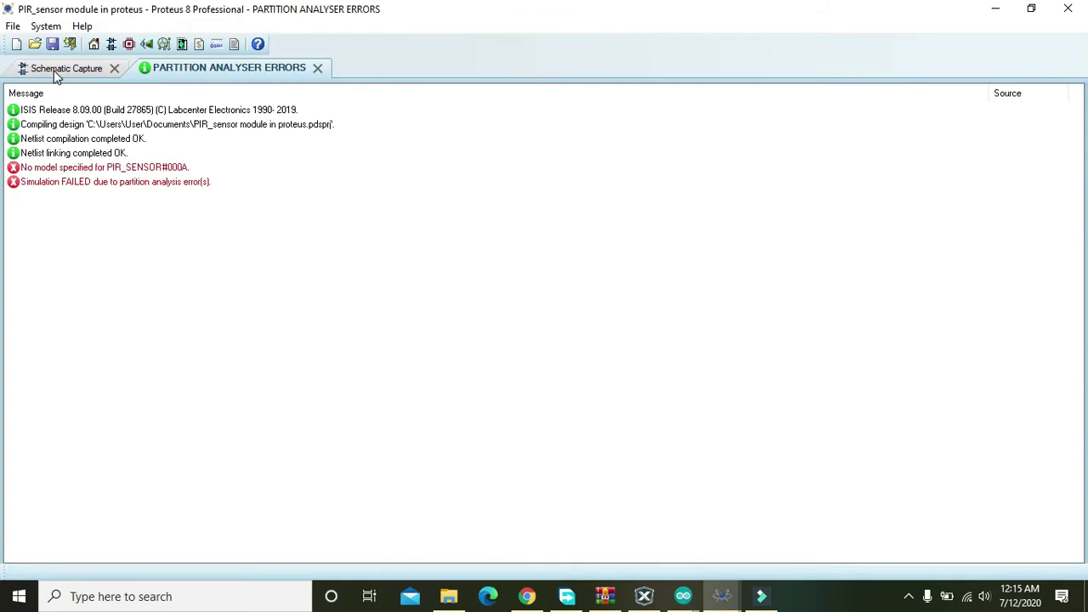
left_click(56, 73)
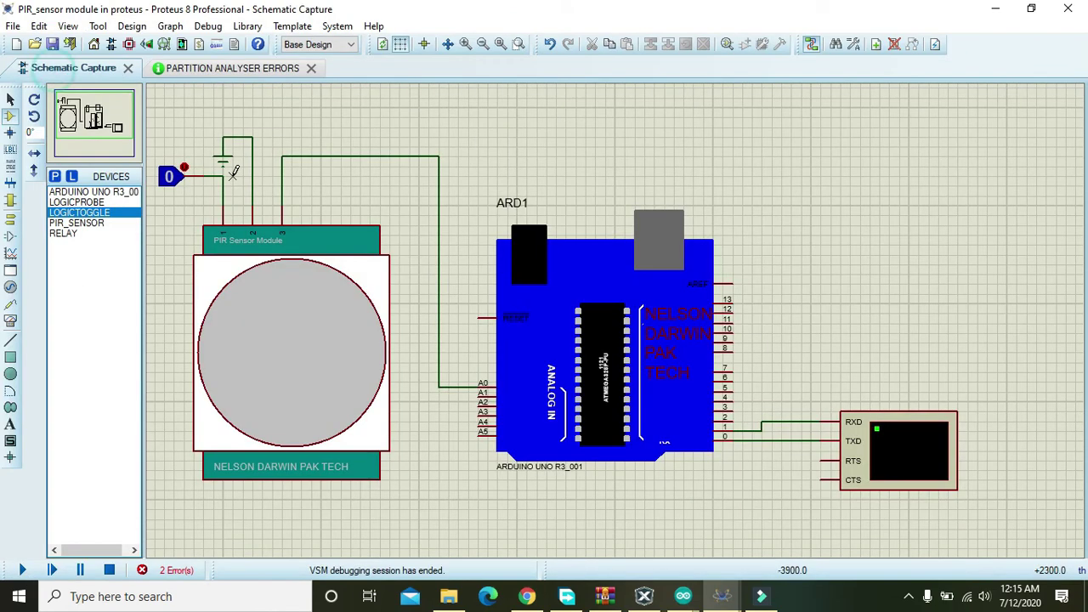
double_click(272, 321)
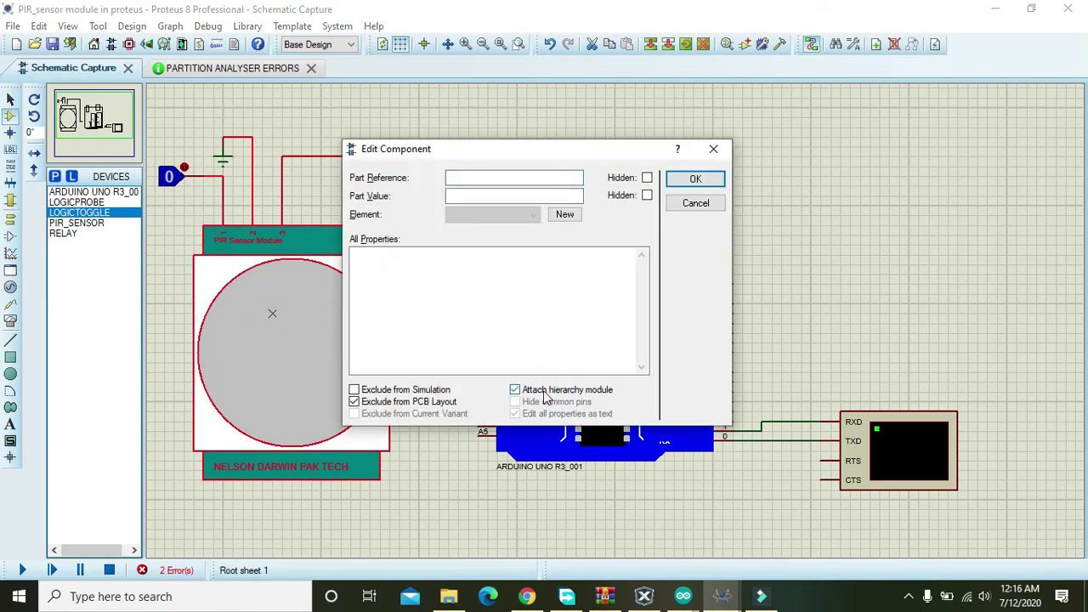
left_click(515, 391)
Step: Confirm the PIR sensor change, start the simulation and move the Virtual Terminal to the top right
left_click(693, 180)
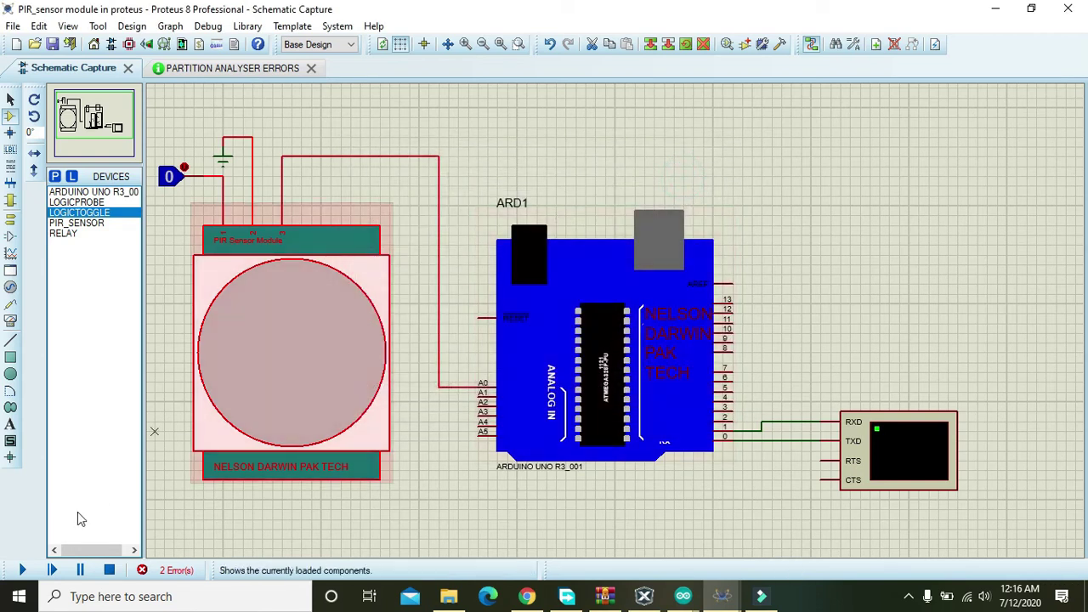
left_click(23, 571)
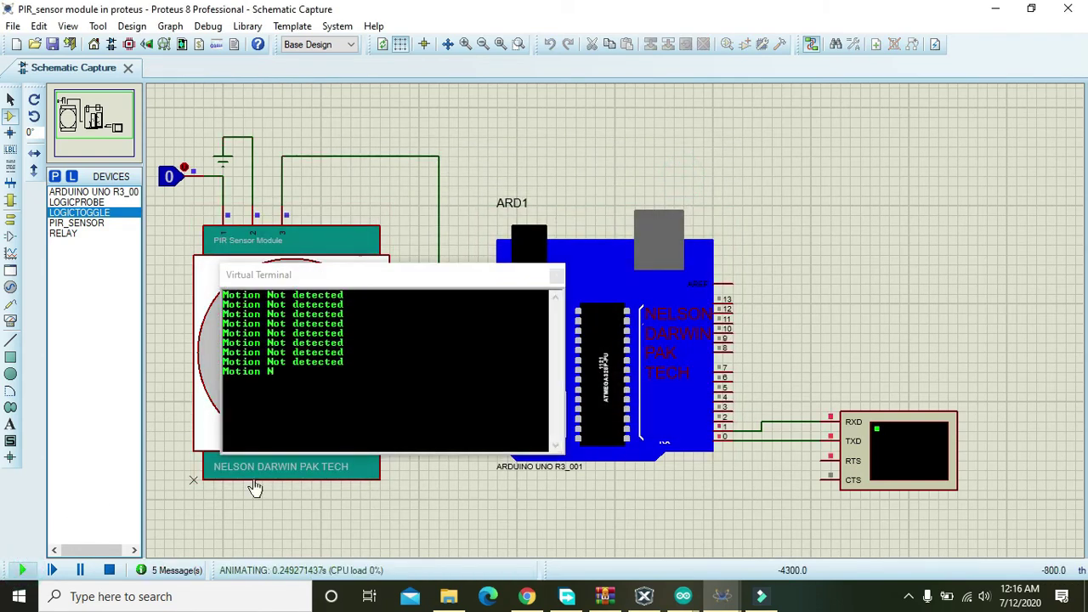
left_click_drag(358, 277, 886, 125)
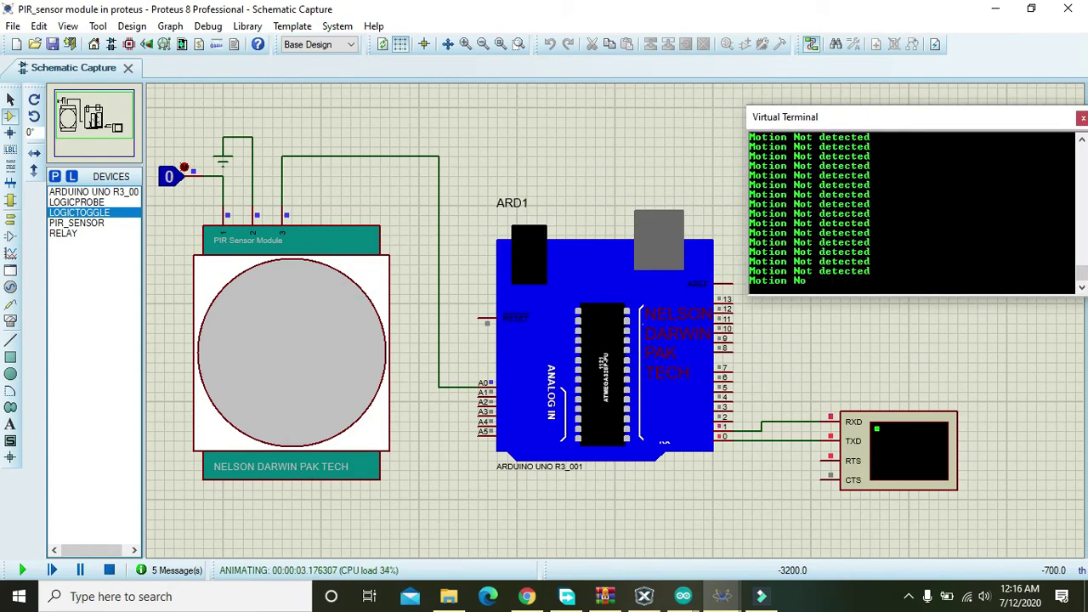
Step: Toggle the sensor input between 1 and 0 four times, ending at 0
left_click(189, 164)
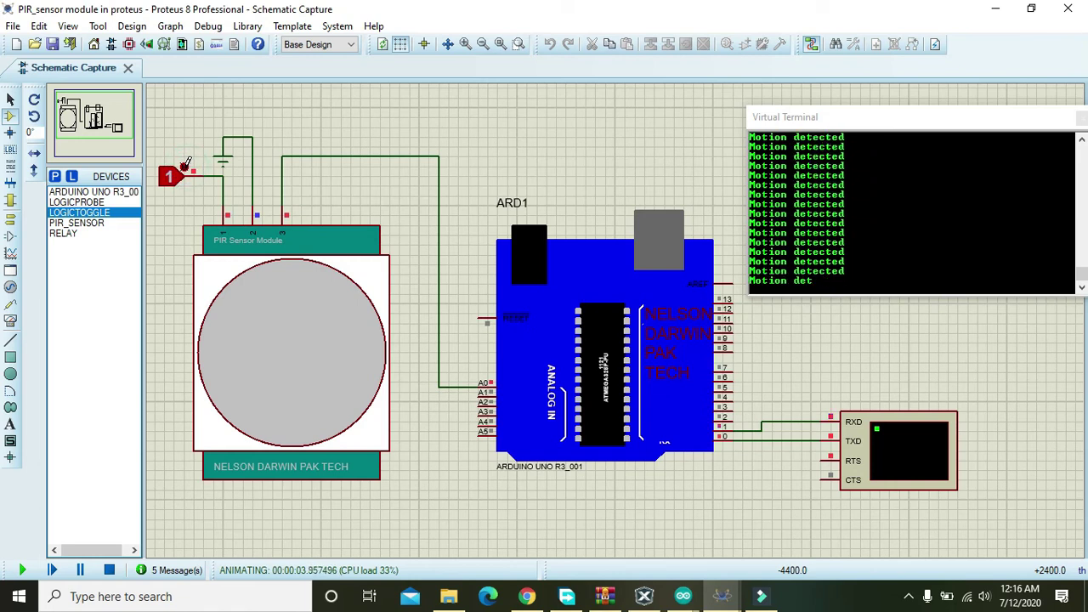
left_click(186, 164)
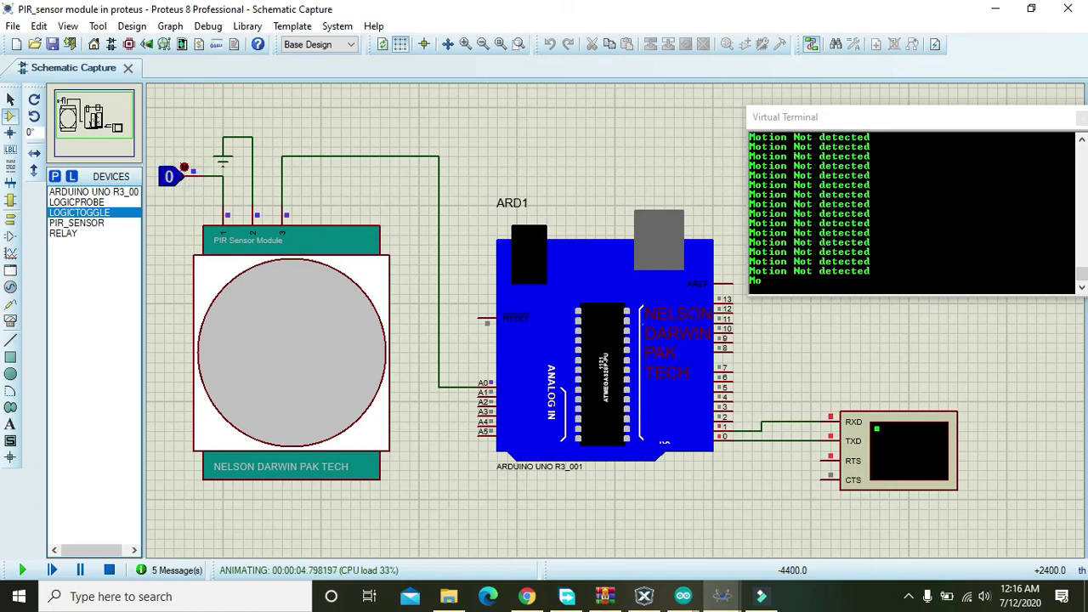
left_click(185, 165)
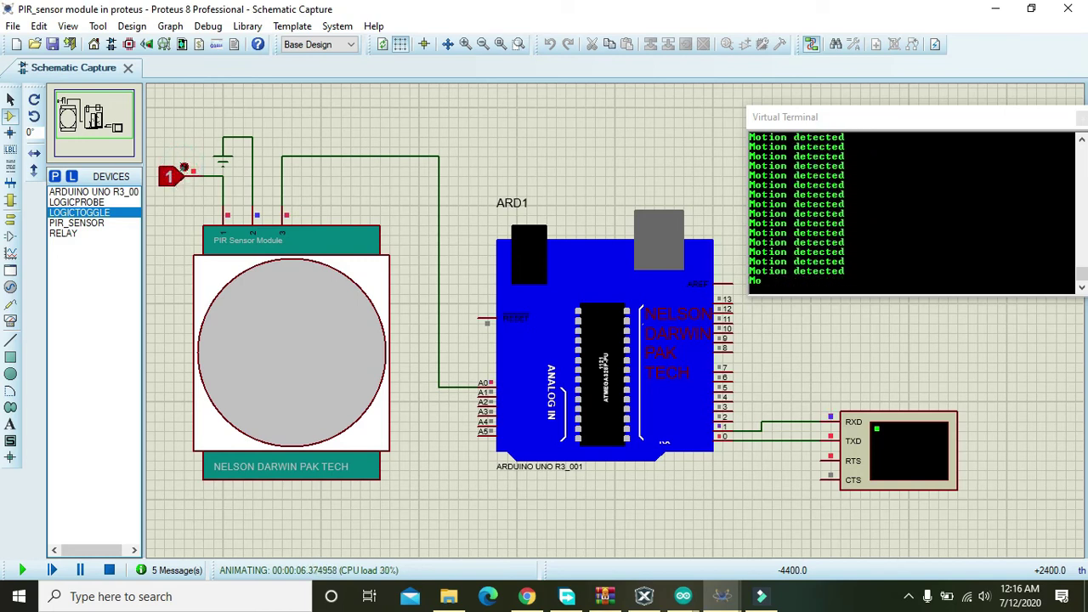
left_click(185, 166)
left_click(185, 165)
left_click(185, 164)
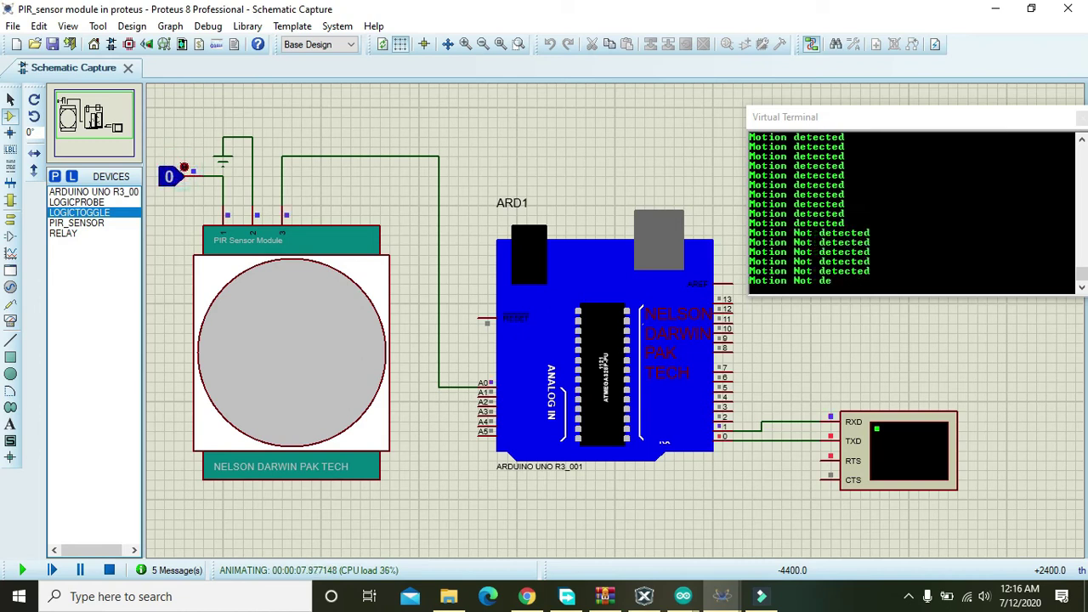
left_click(187, 164)
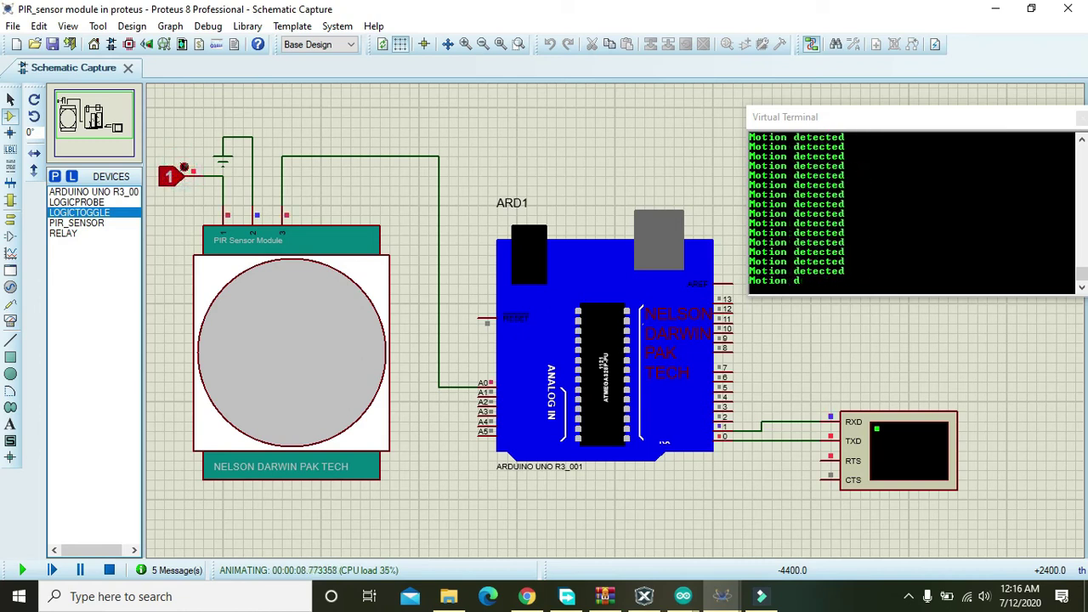
left_click(187, 164)
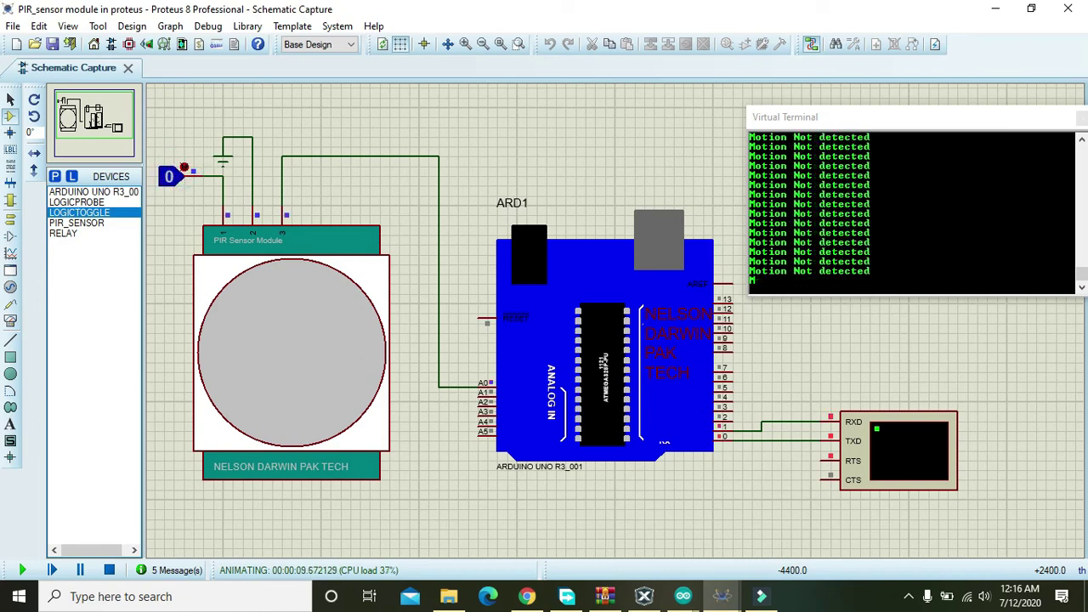